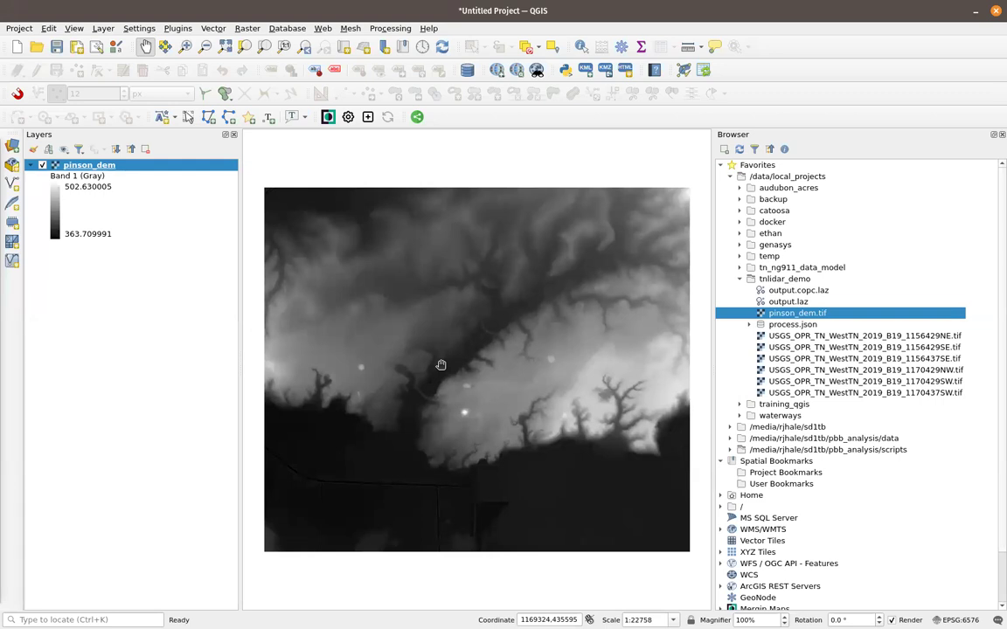
- Style the pinson_dem layer as singleband pseudocolor and invert its color ramp so low elevations are blue and high ones red
right_click(88, 166)
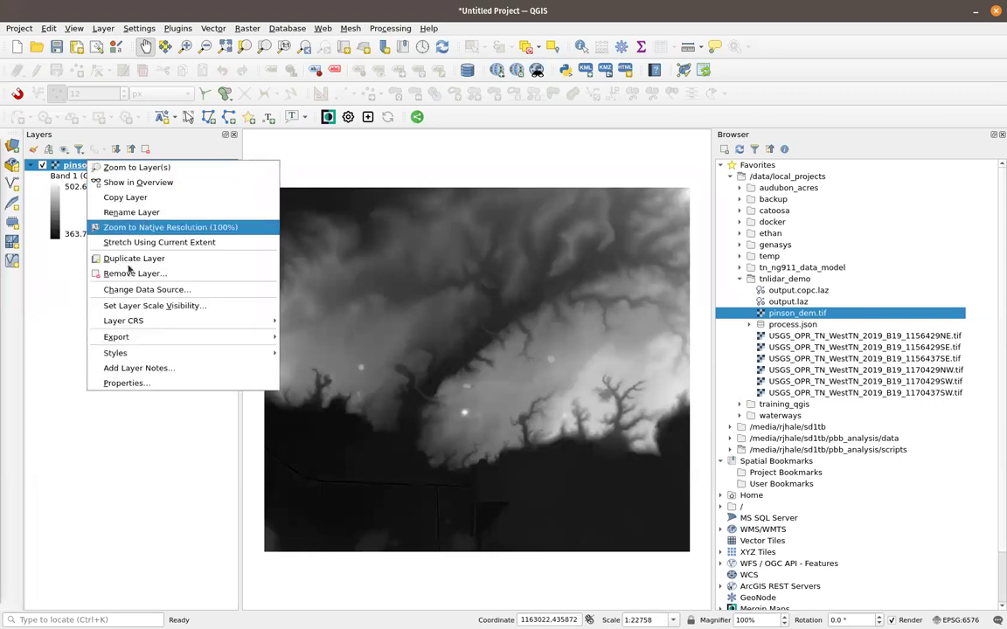
left_click(143, 396)
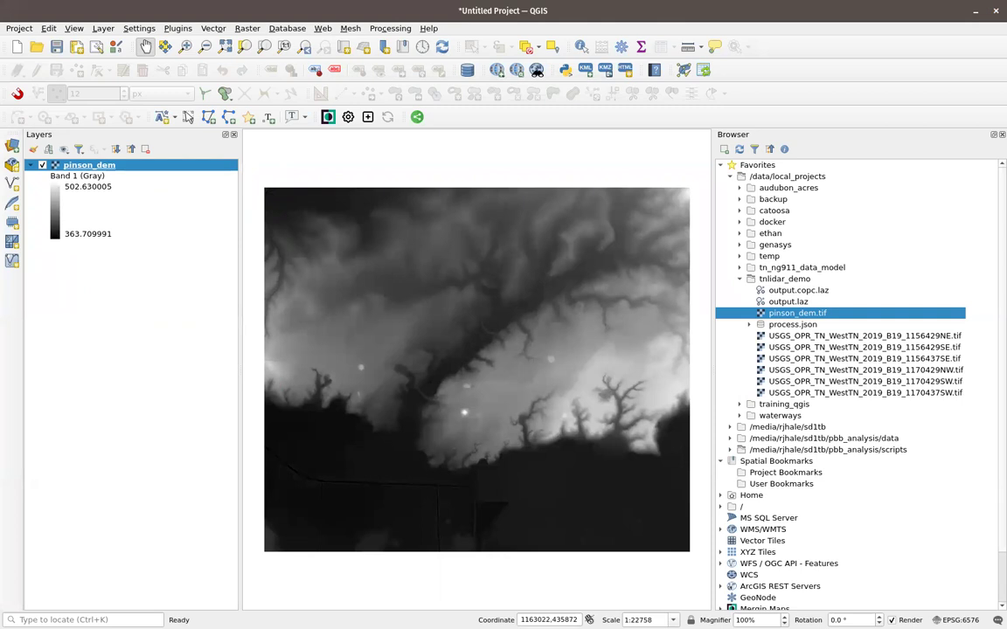
double_click(88, 164)
left_click(225, 196)
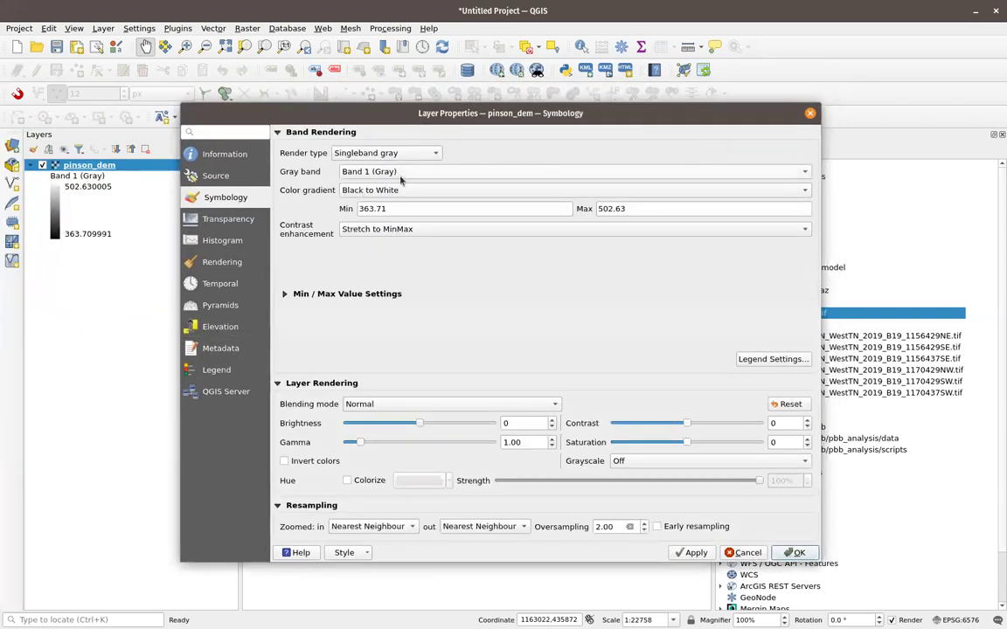
left_click(377, 153)
left_click(369, 163)
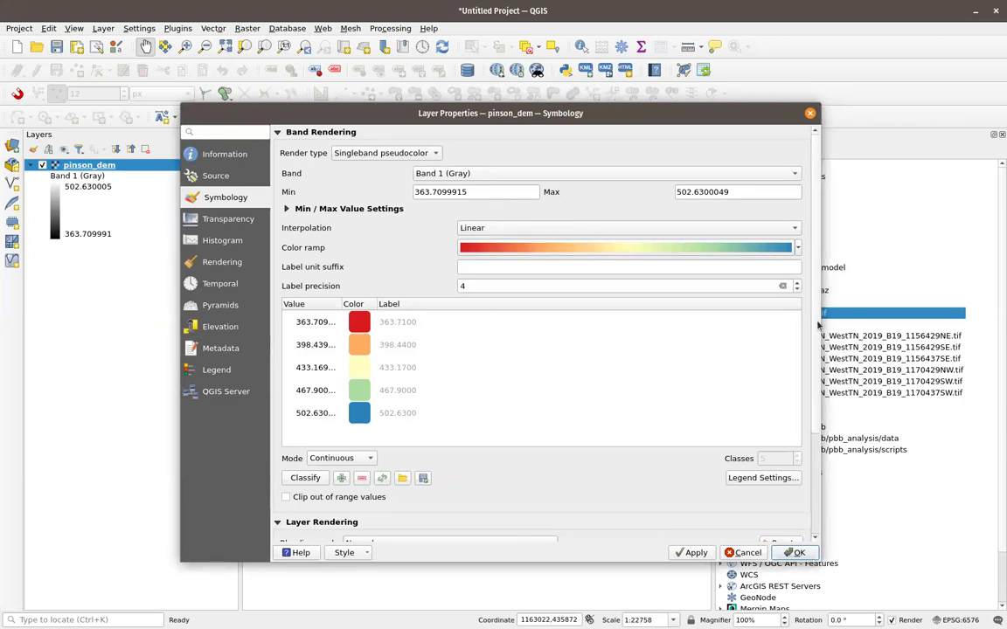
left_click(798, 247)
left_click(568, 269)
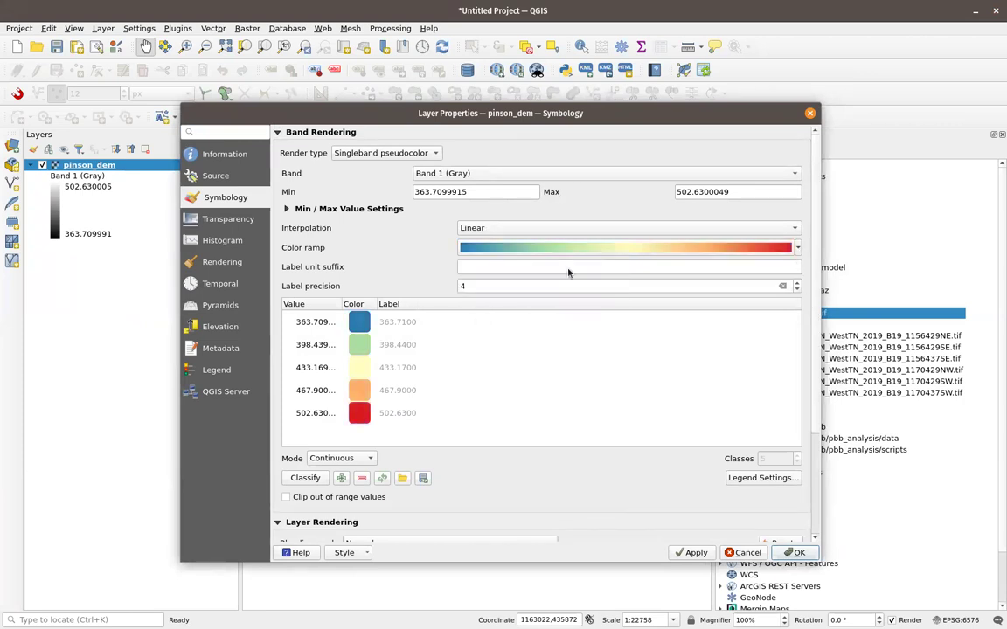
left_click(794, 552)
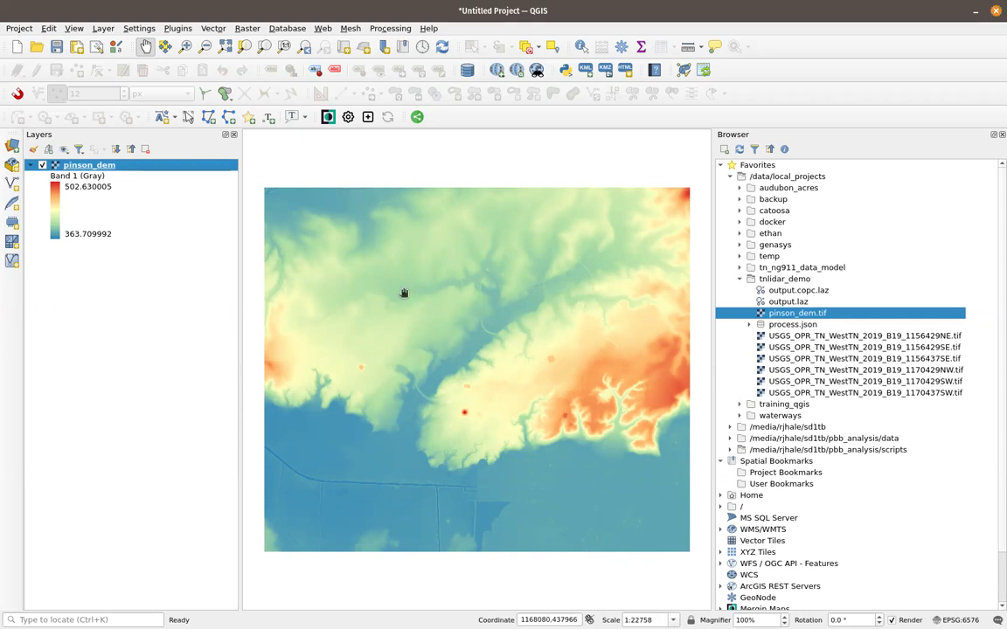
- Show the Processing Toolbox in the same dock as the Browser
scroll(469, 403, "up", 5)
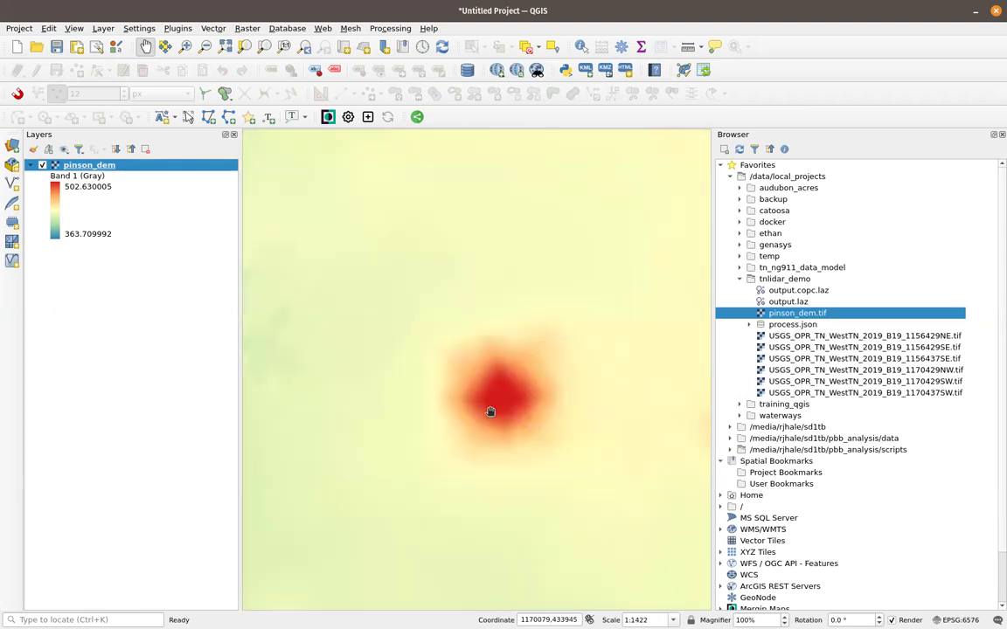
scroll(490, 411, "down", 6)
scroll(503, 401, "up", 1)
left_click_drag(542, 395, 505, 391)
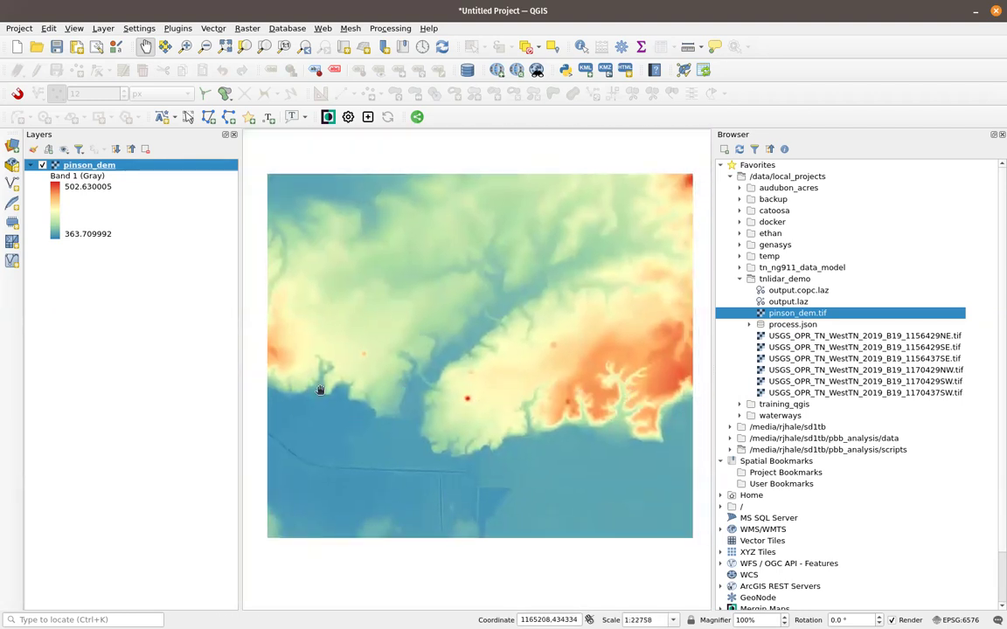
right_click(772, 119)
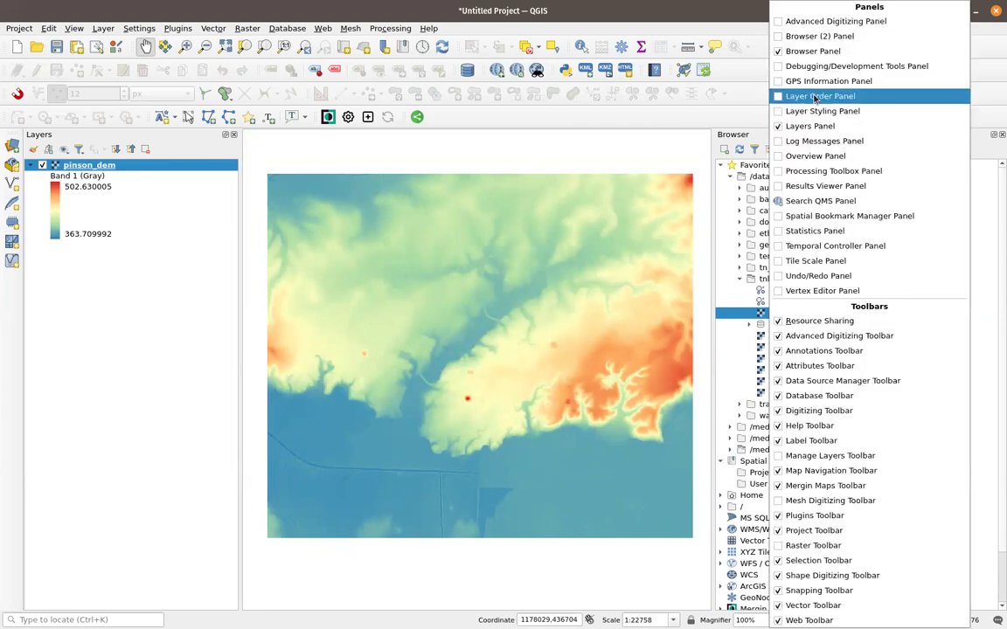
left_click(815, 171)
left_click_drag(754, 497, 793, 194)
- Find the raster terrain analysis Hillshade algorithm and run it on pinson_dem, saving the output to a temporary file
left_click(783, 166)
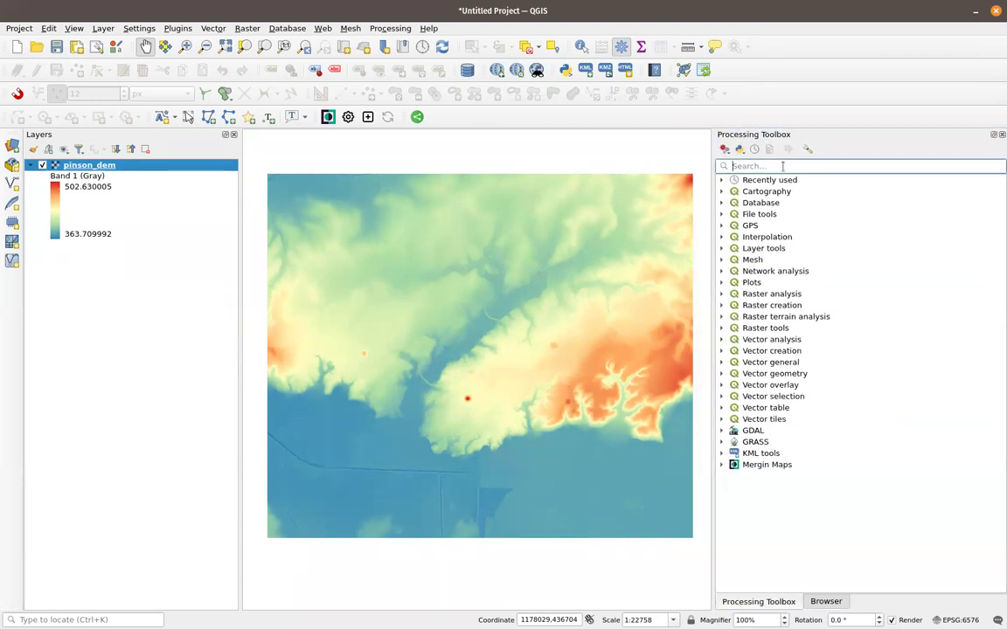
type("hillsahde")
key("BackSpace")
key("BackSpace")
key("BackSpace")
key("BackSpace")
type("hade")
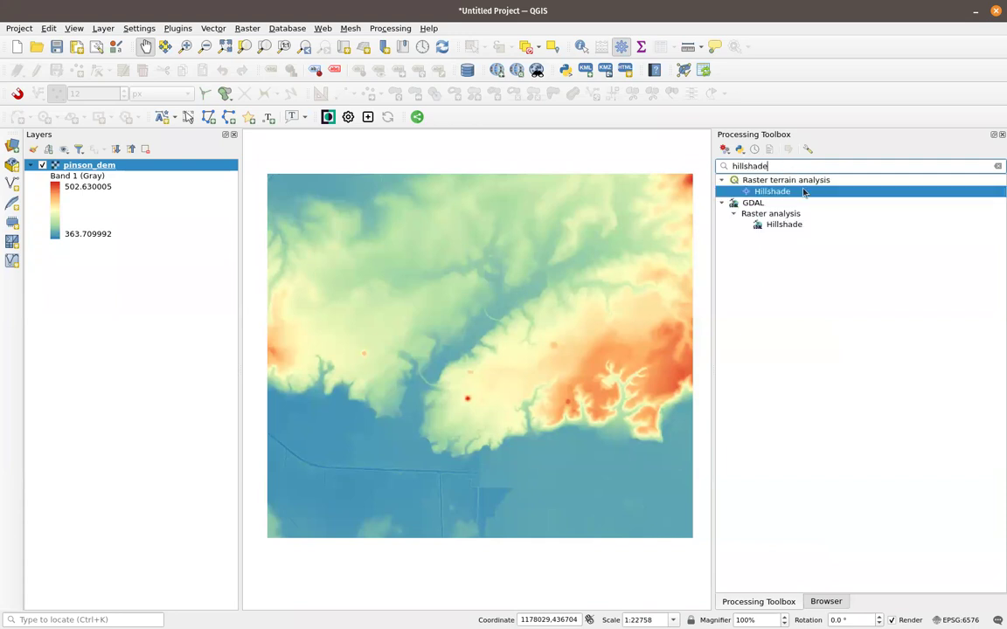
key("Return")
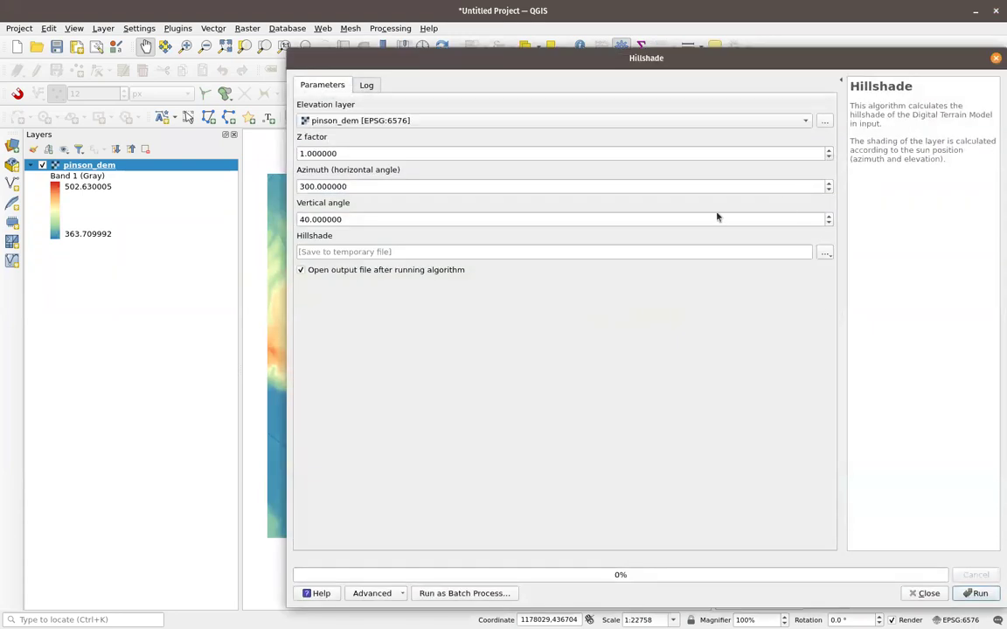
left_click(970, 594)
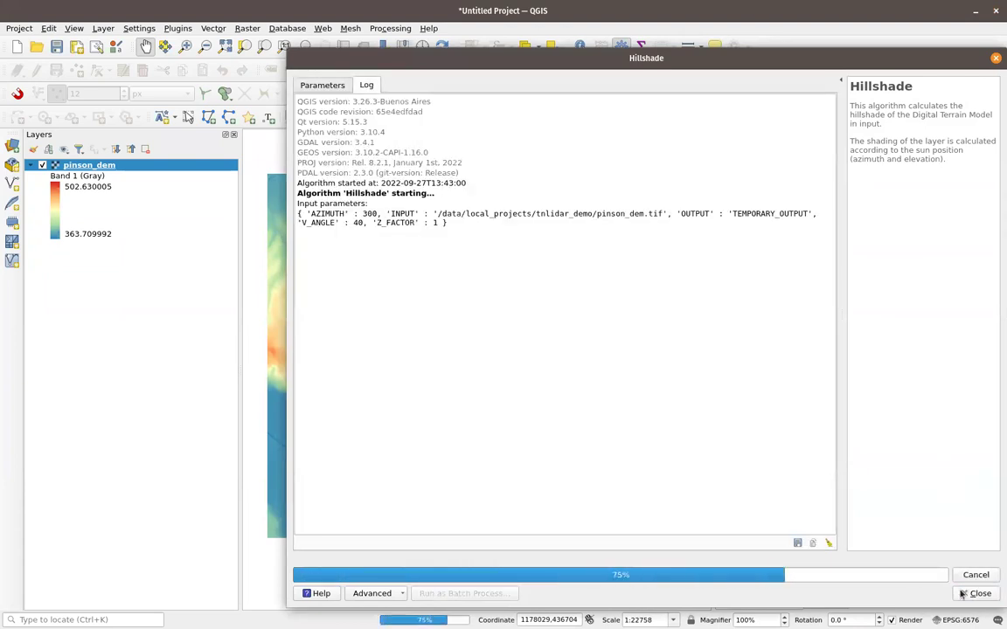
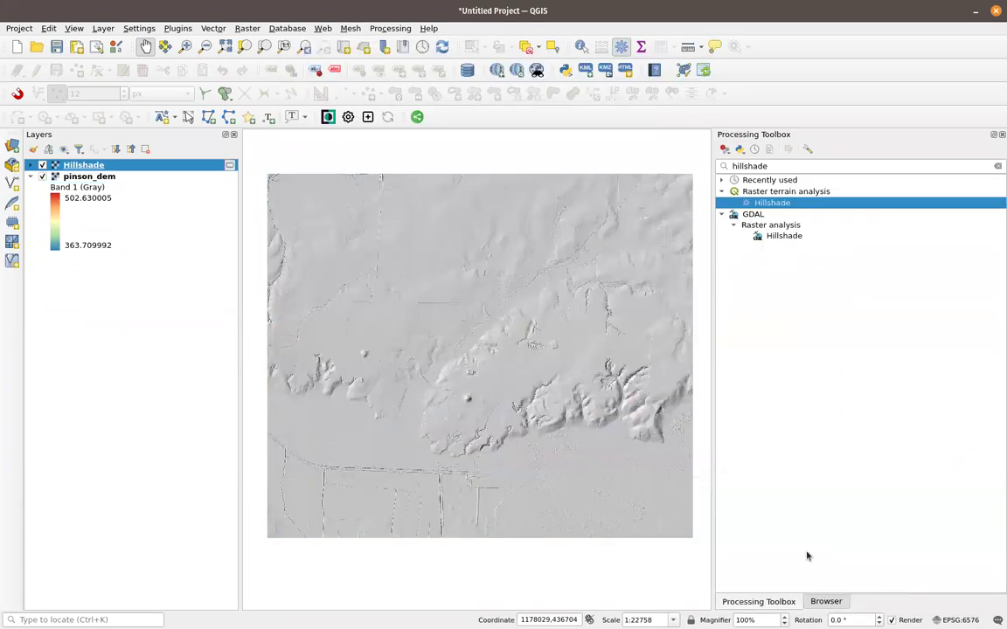
- Examine the hillshade closely around the mounds and the circular earthwork
scroll(467, 400, "up", 4)
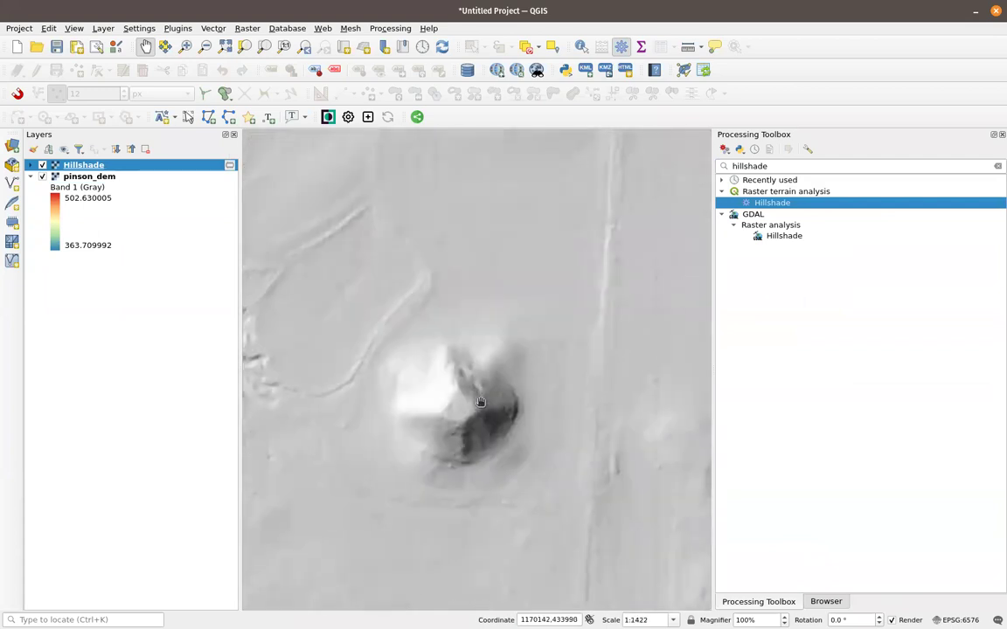
scroll(484, 387, "down", 3)
left_click_drag(490, 262, 525, 385)
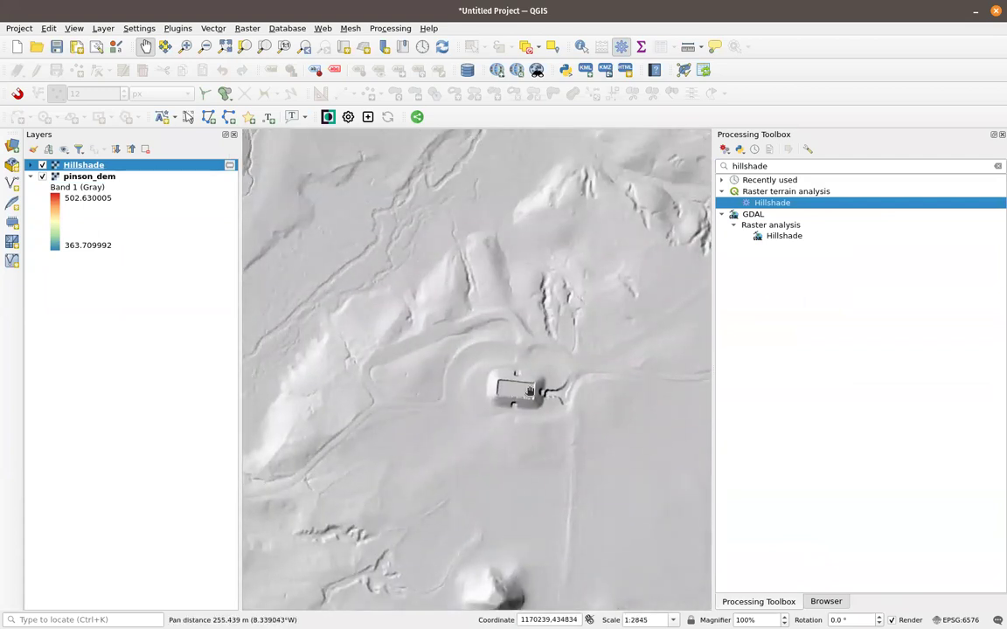
scroll(530, 387, "up", 4)
scroll(529, 388, "down", 4)
left_click_drag(333, 398, 416, 423)
scroll(416, 423, "up", 3)
scroll(490, 404, "down", 4)
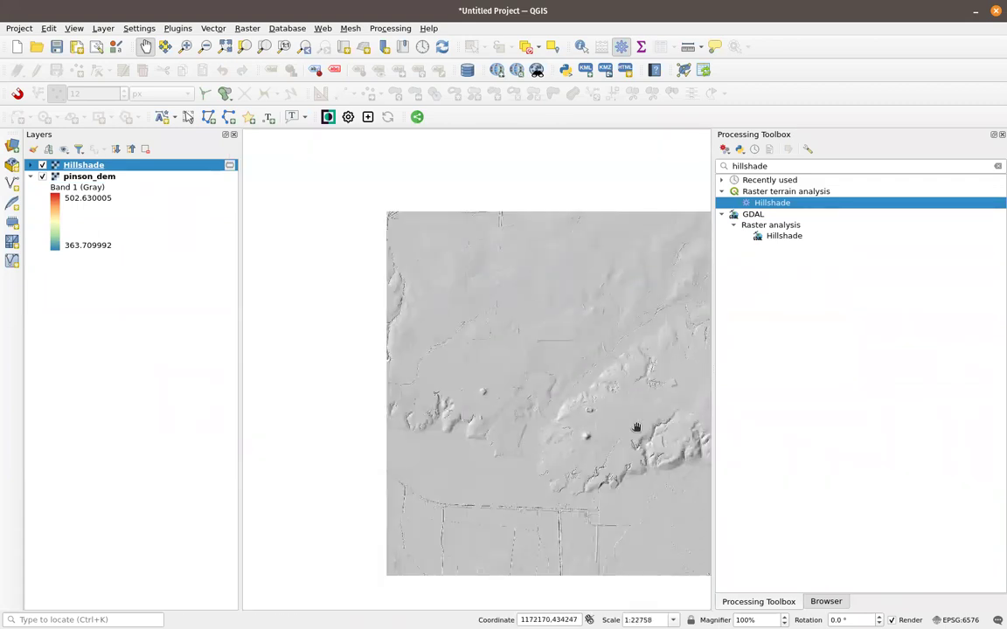
left_click_drag(678, 443, 400, 348)
scroll(445, 352, "up", 2)
left_click_drag(606, 421, 462, 512)
left_click_drag(396, 489, 521, 431)
scroll(521, 431, "up", 1)
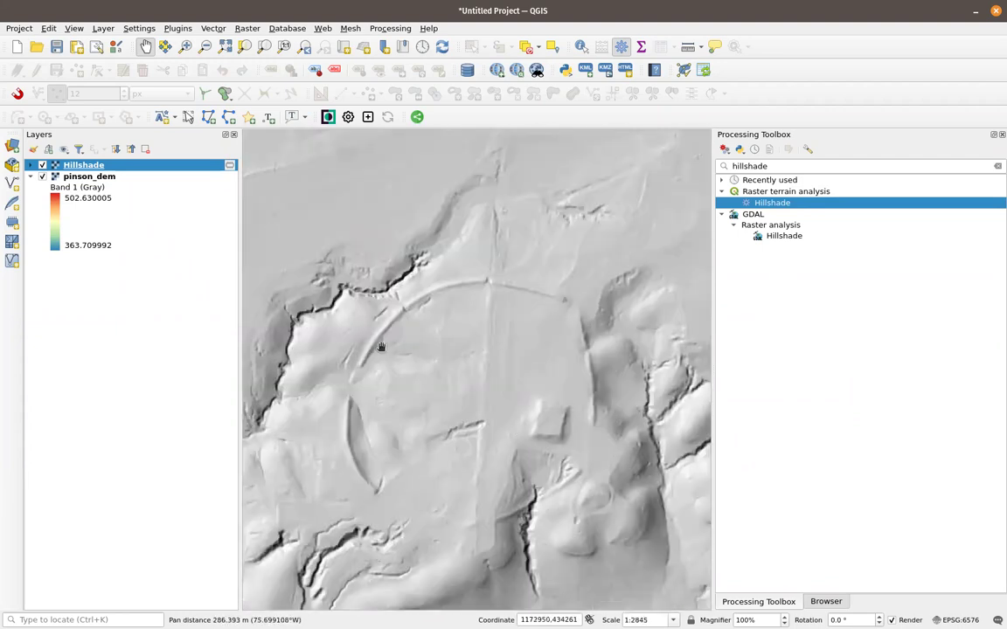
scroll(410, 411, "down", 2)
left_click_drag(411, 406, 602, 386)
- Move the pinson_dem layer above Hillshade and set its layer blending mode to Multiply
left_click_drag(98, 180, 95, 162)
right_click(105, 166)
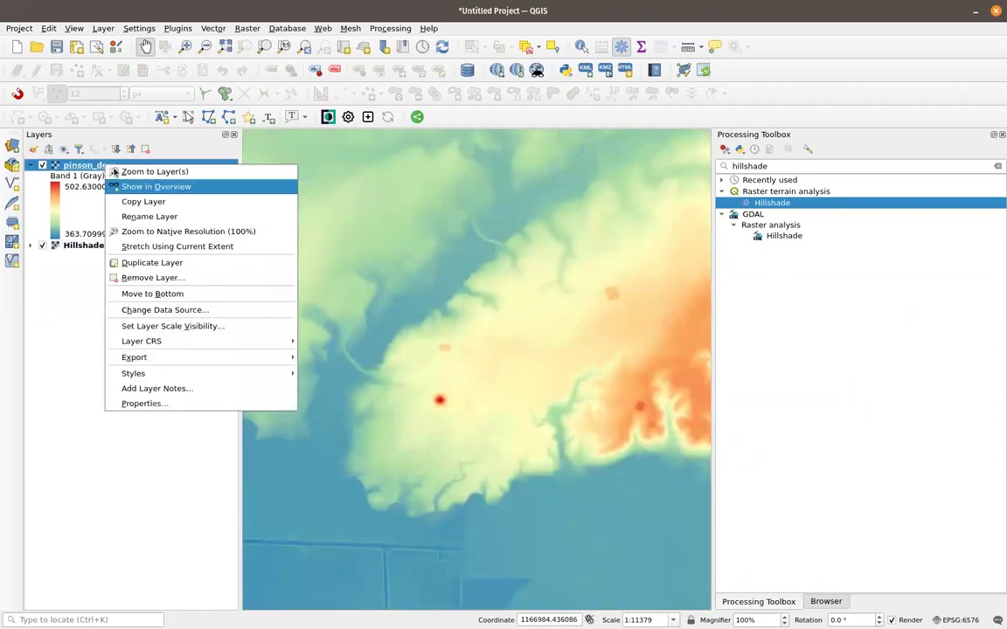
left_click(158, 403)
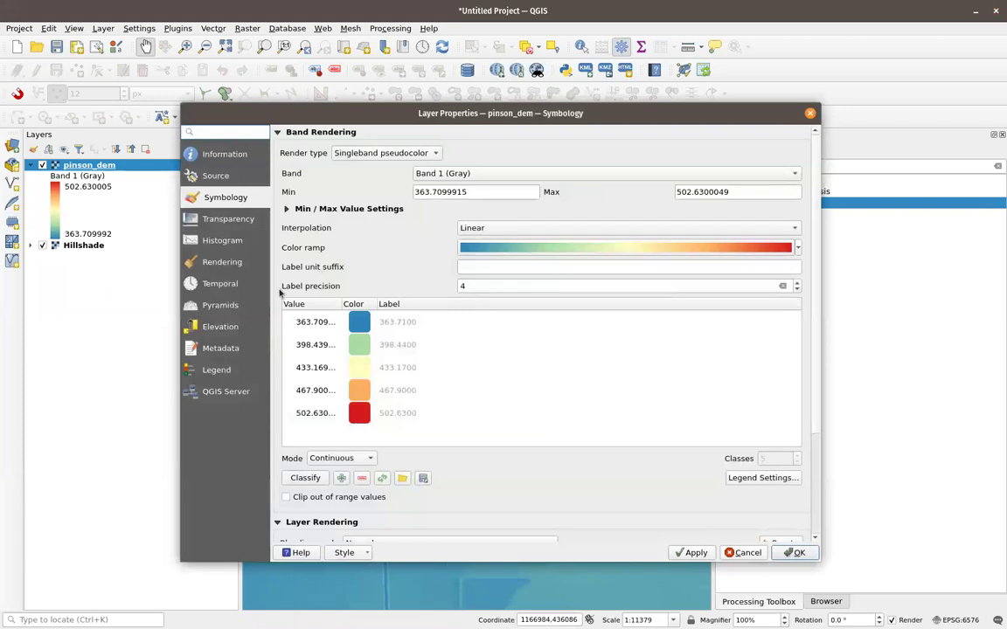
left_click(319, 521)
scroll(442, 479, "down", 1)
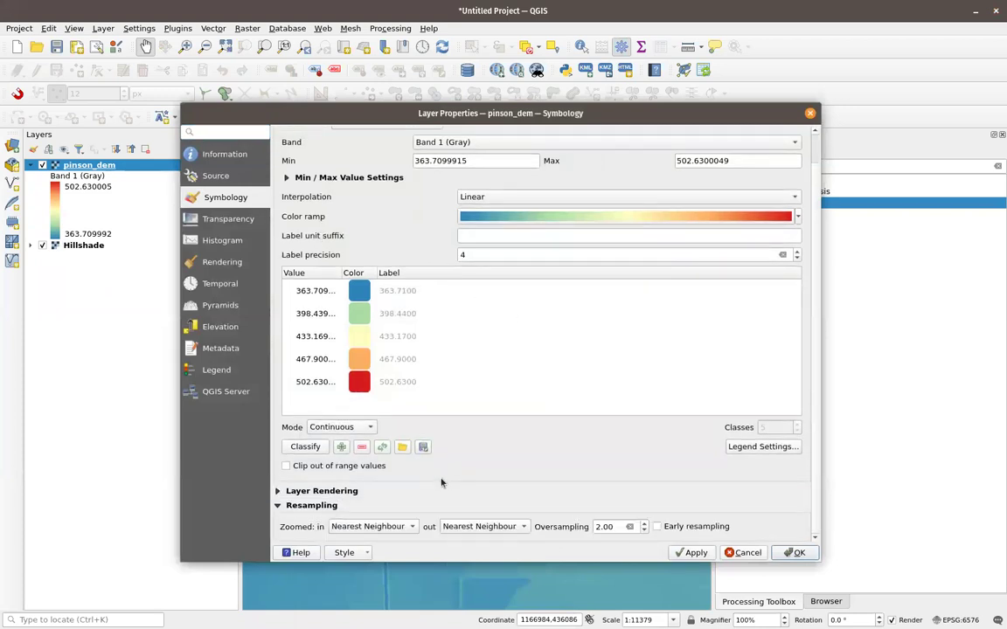
left_click(320, 491)
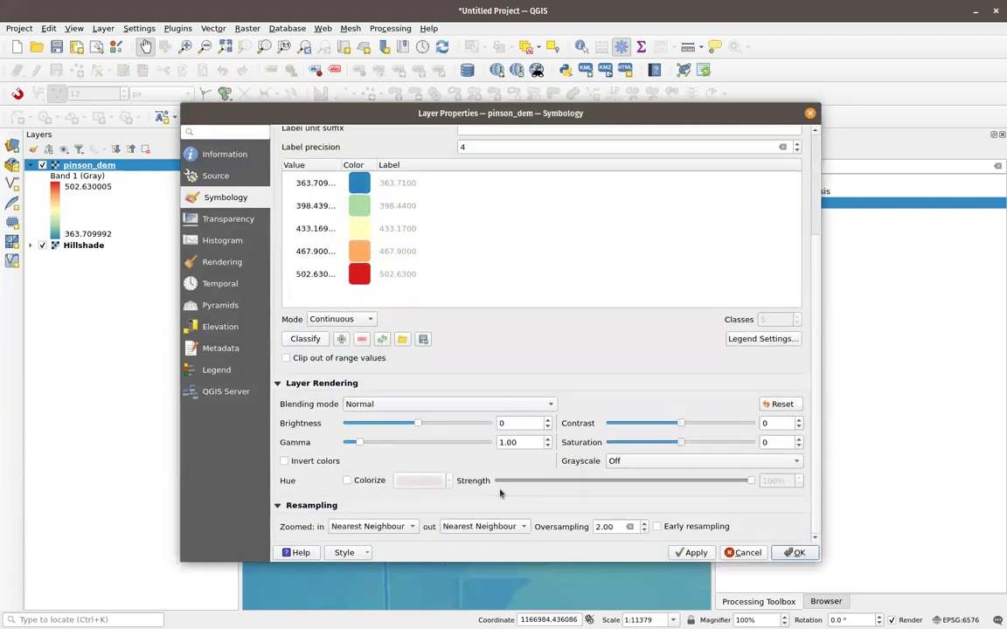
left_click(449, 404)
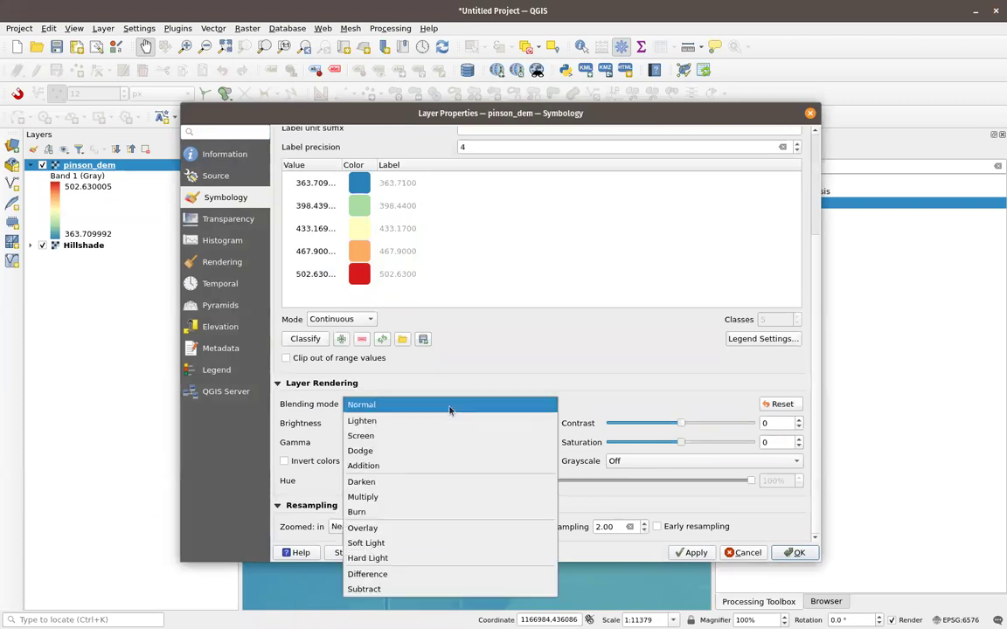
left_click(420, 495)
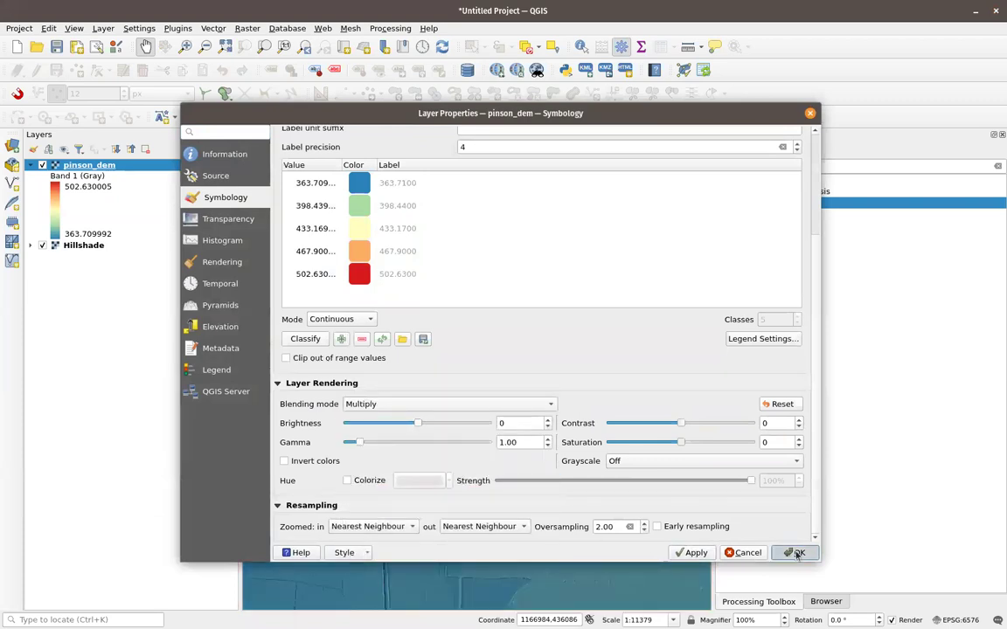
left_click(797, 554)
- Inspect the blended, color-shaded terrain around the mounds and earthworks
left_click_drag(408, 370, 425, 416)
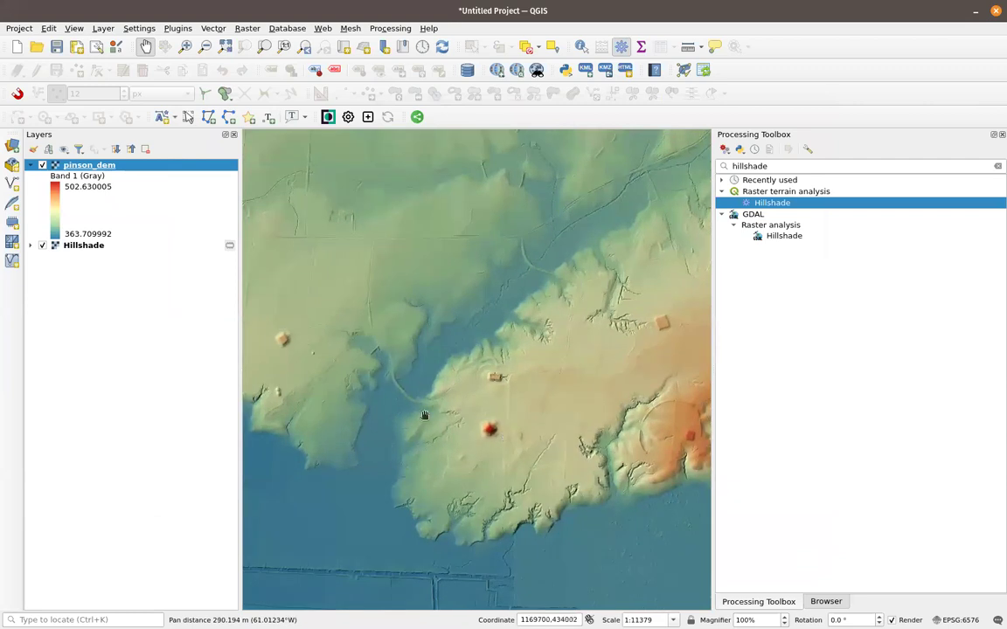
scroll(540, 431, "up", 1)
left_click_drag(542, 444, 443, 407)
scroll(442, 406, "up", 1)
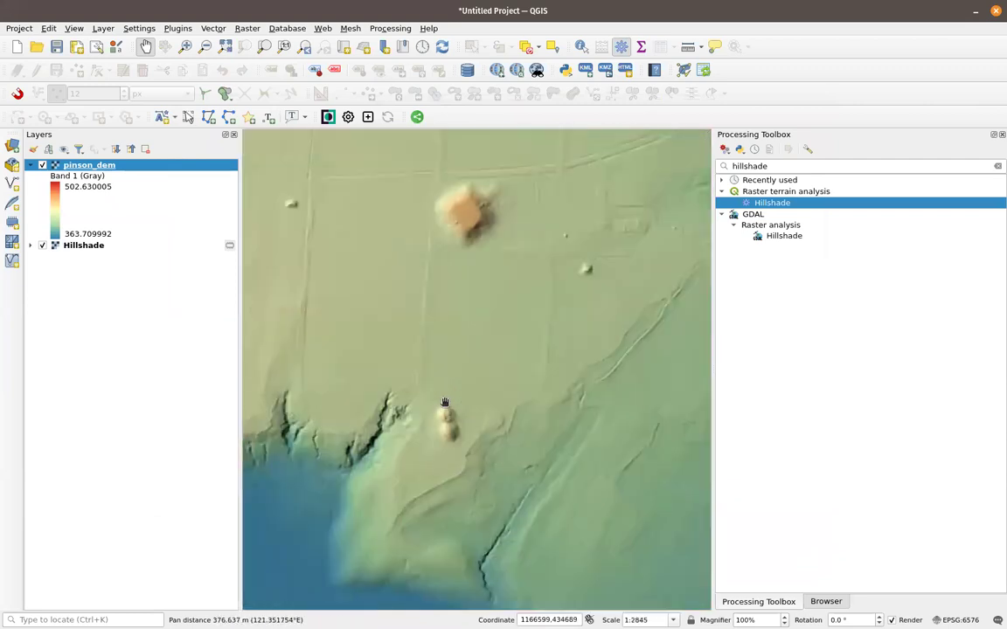
left_click_drag(524, 407, 511, 449)
scroll(510, 449, "down", 1)
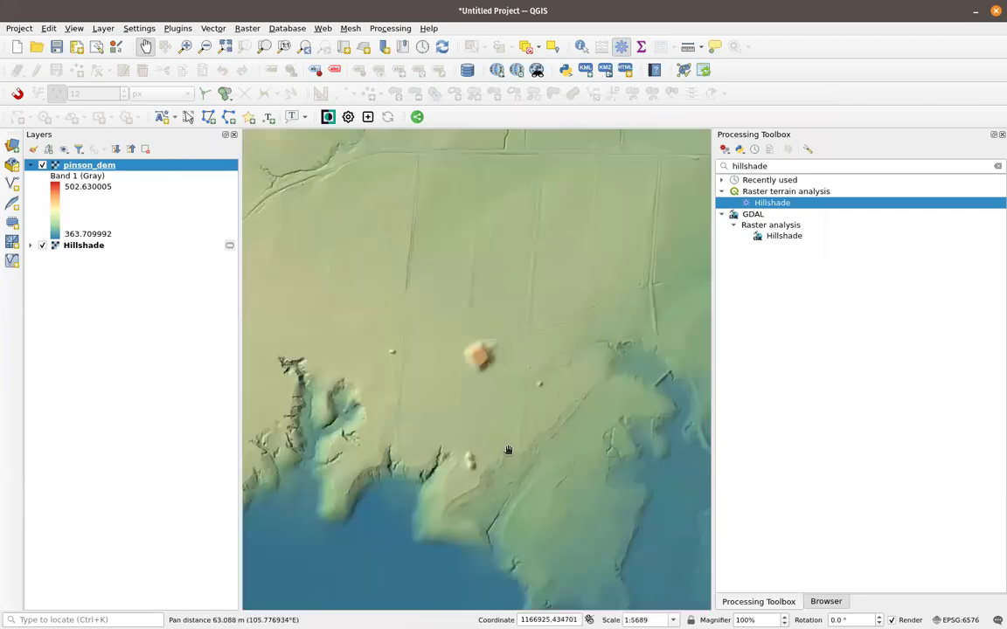
scroll(508, 450, "down", 1)
left_click_drag(570, 412, 512, 411)
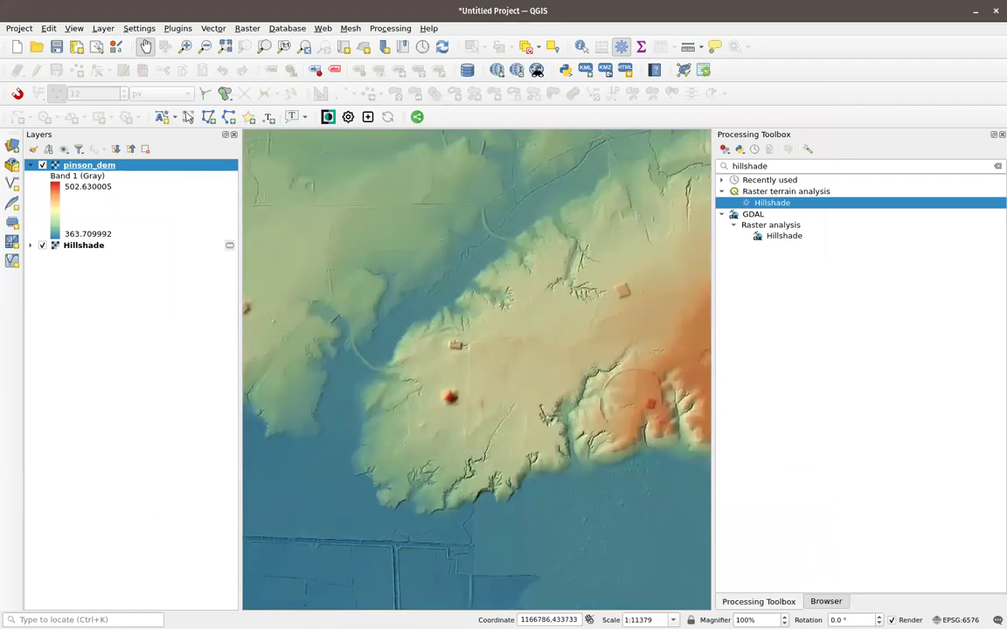
- Widen the map canvas by narrowing the Processing Toolbox beside it
left_click_drag(713, 297, 841, 297)
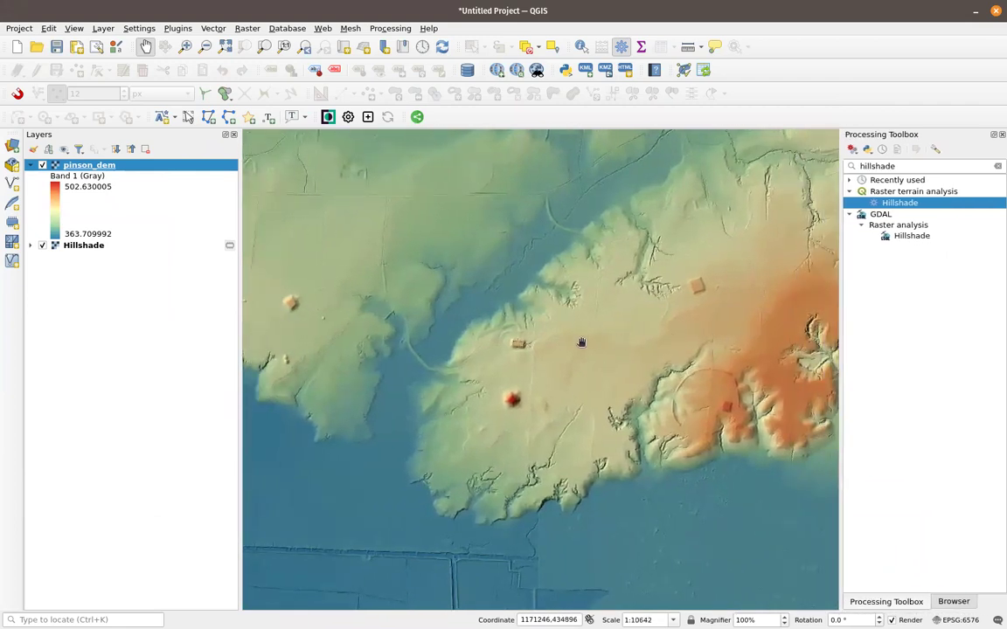
left_click_drag(516, 346, 573, 351)
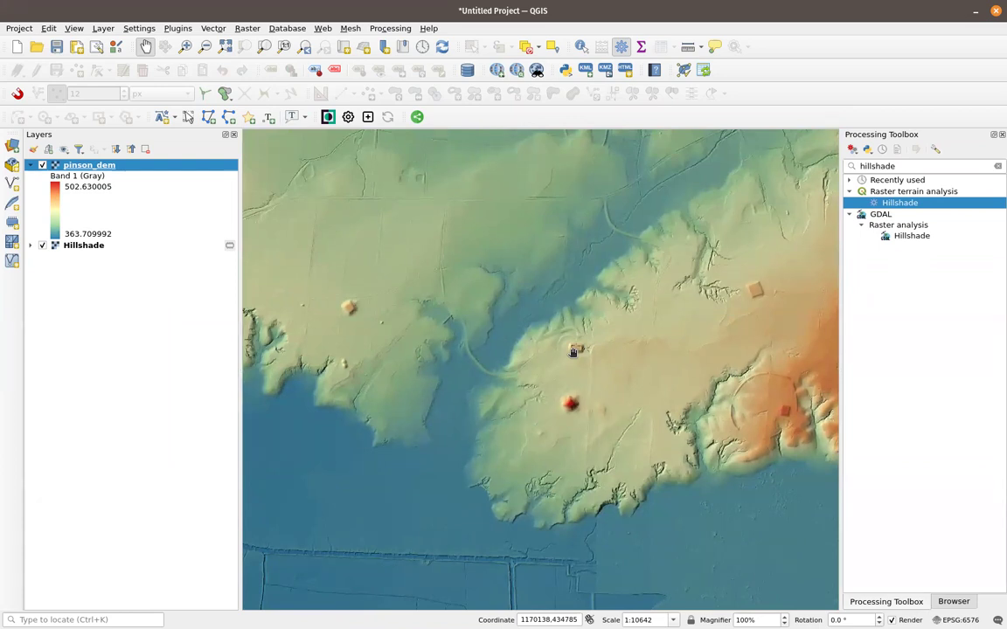
scroll(573, 351, "down", 1)
left_click_drag(607, 333, 579, 372)
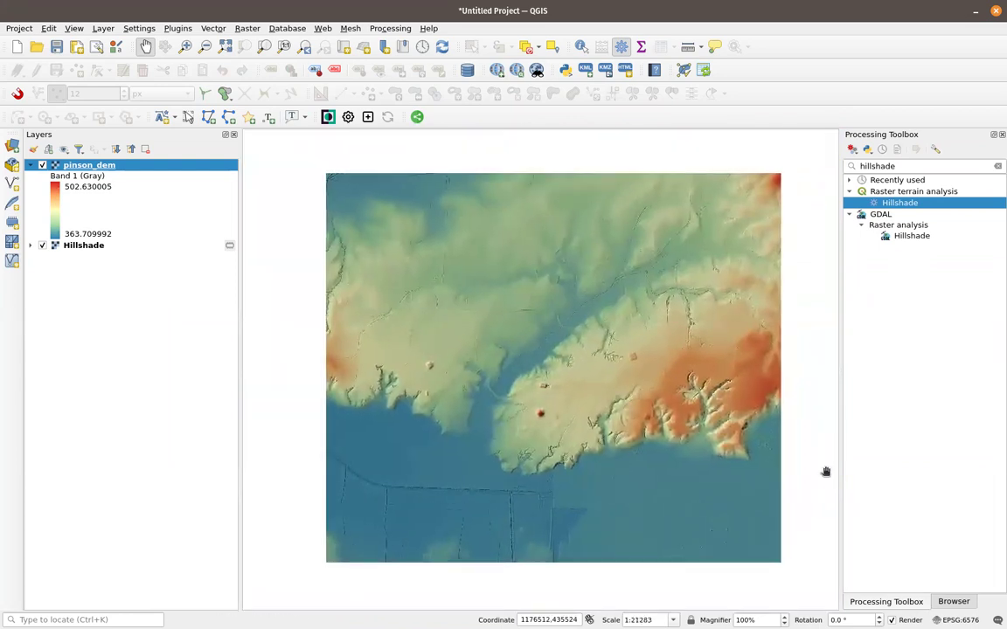
- Add the output.laz point cloud from the tnlidar_demo folder to the map
left_click(954, 602)
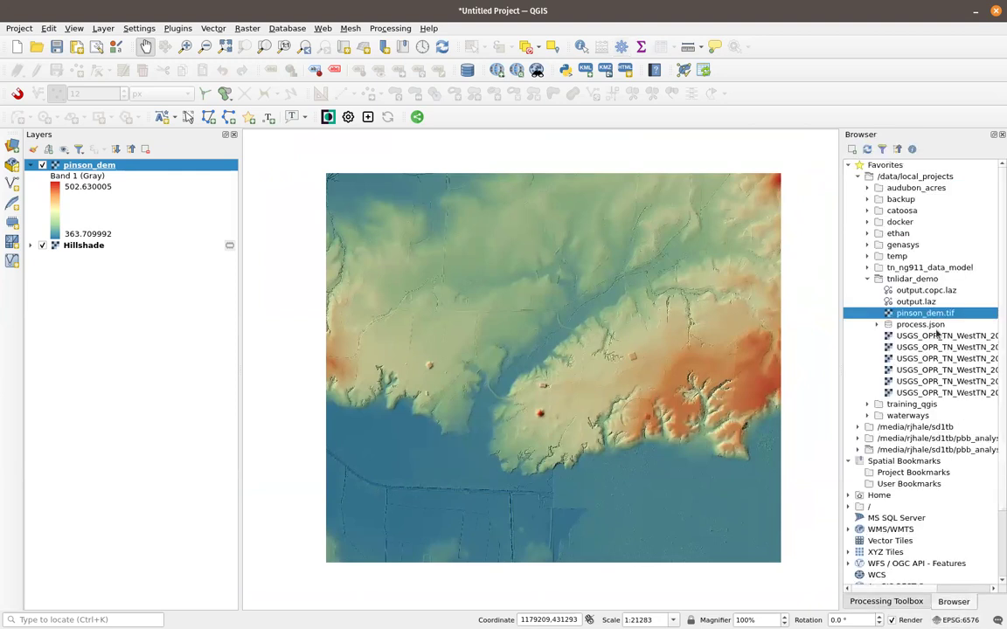
left_click(924, 302)
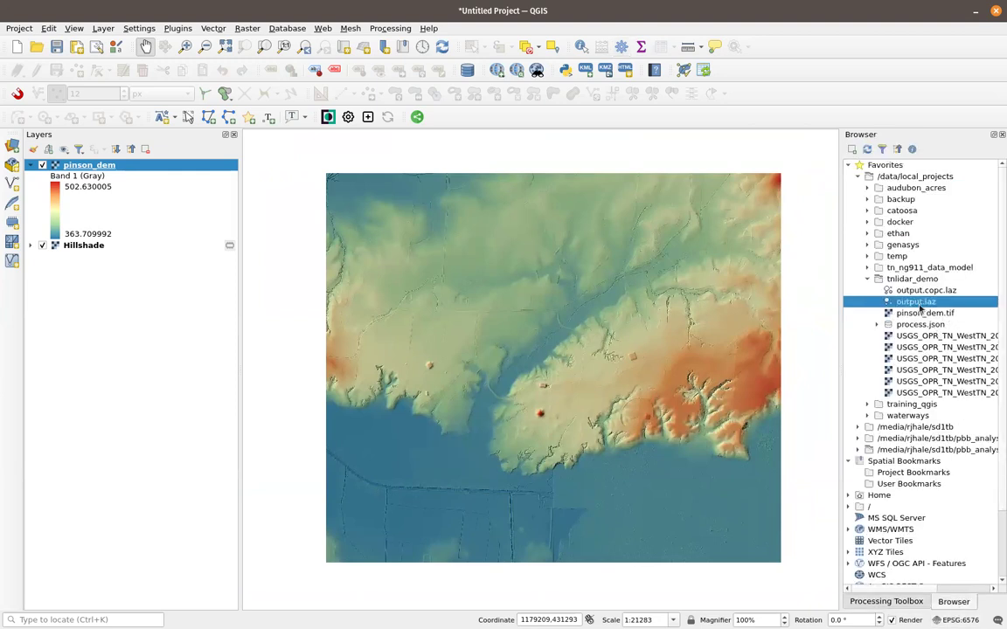
left_click_drag(919, 302, 603, 330)
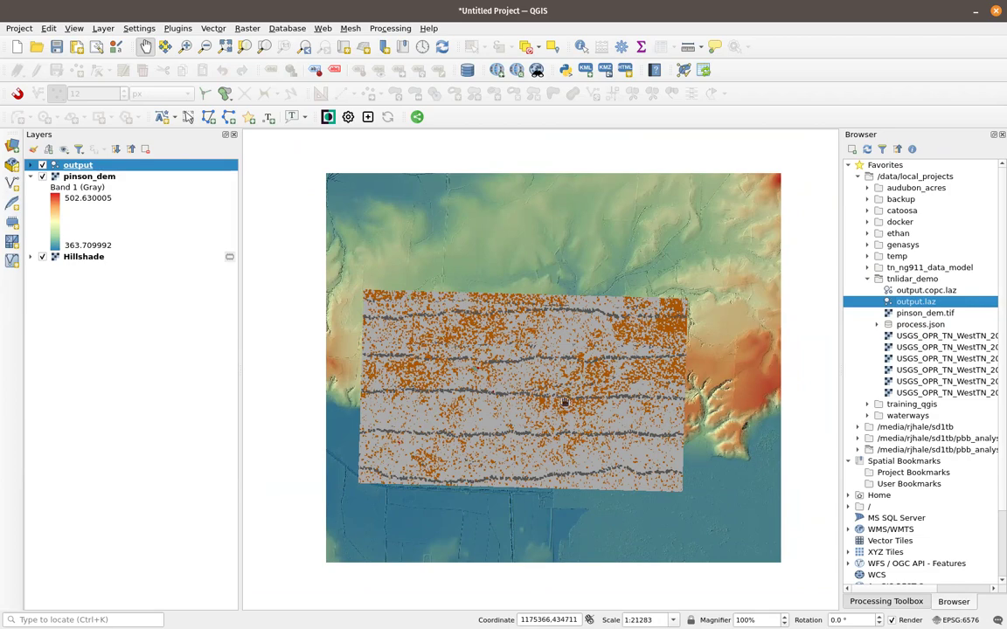
scroll(559, 403, "up", 1)
scroll(601, 406, "down", 1)
scroll(556, 398, "up", 1)
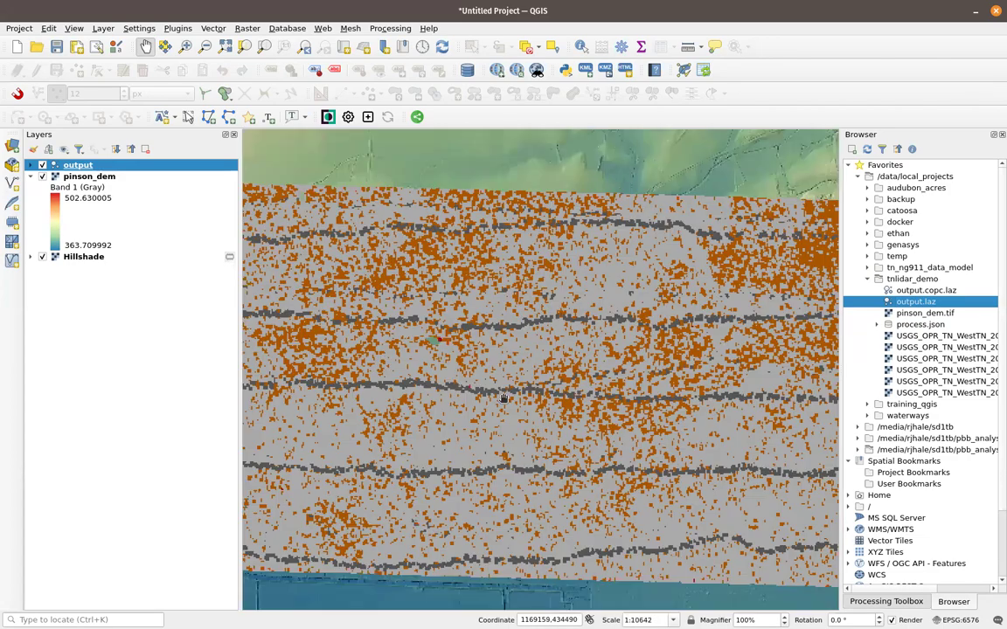
scroll(555, 397, "down", 1)
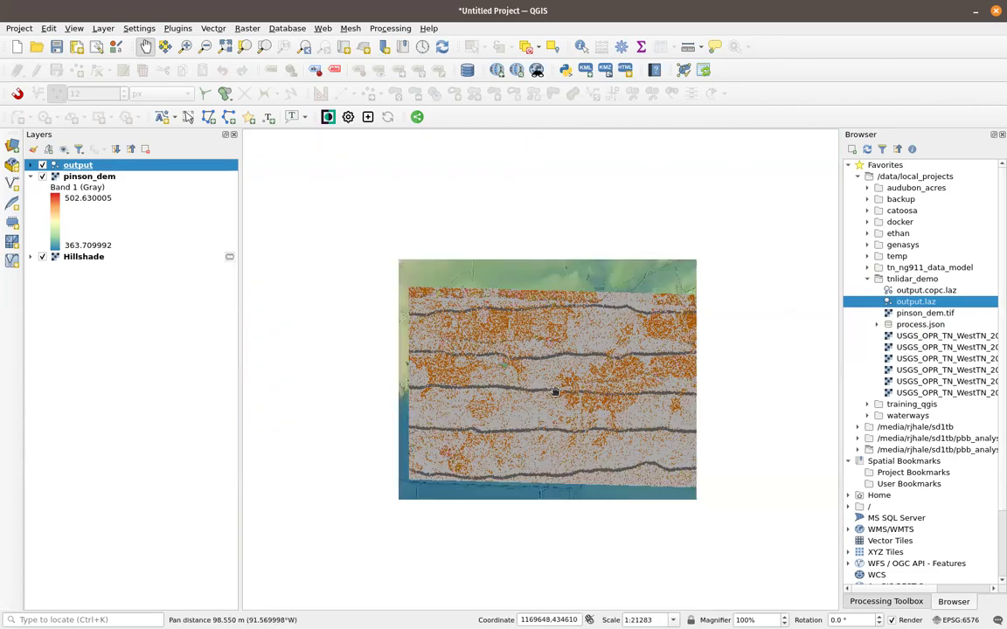
left_click_drag(514, 419, 500, 408)
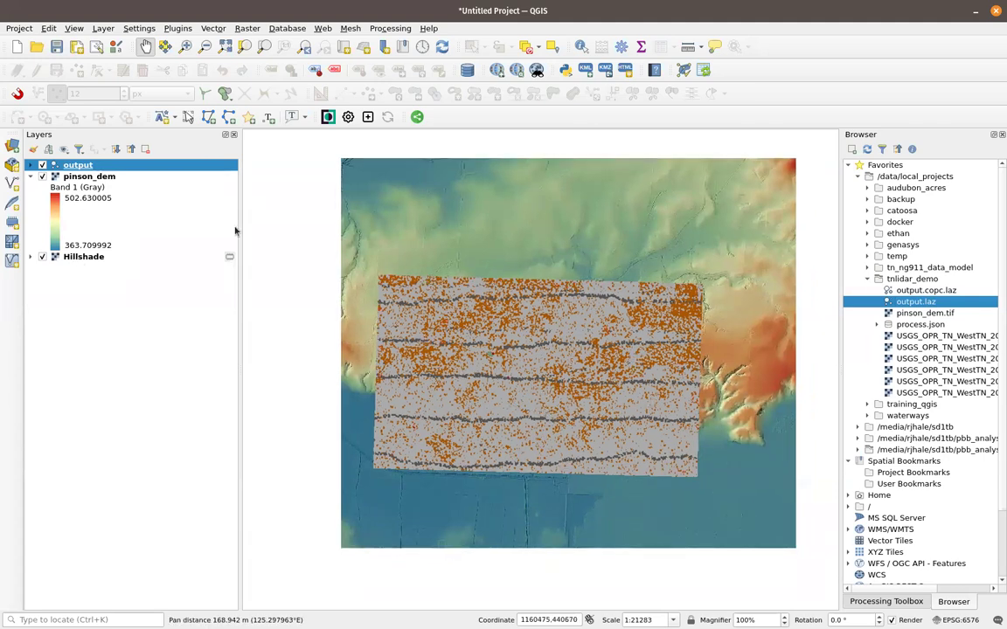
left_click(104, 29)
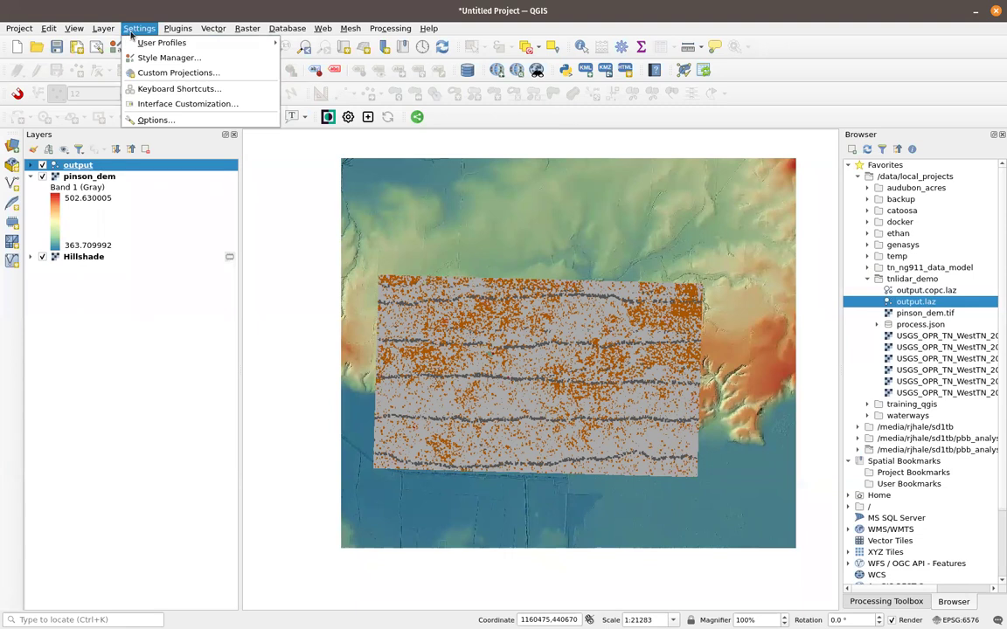
mouse_move(96, 61)
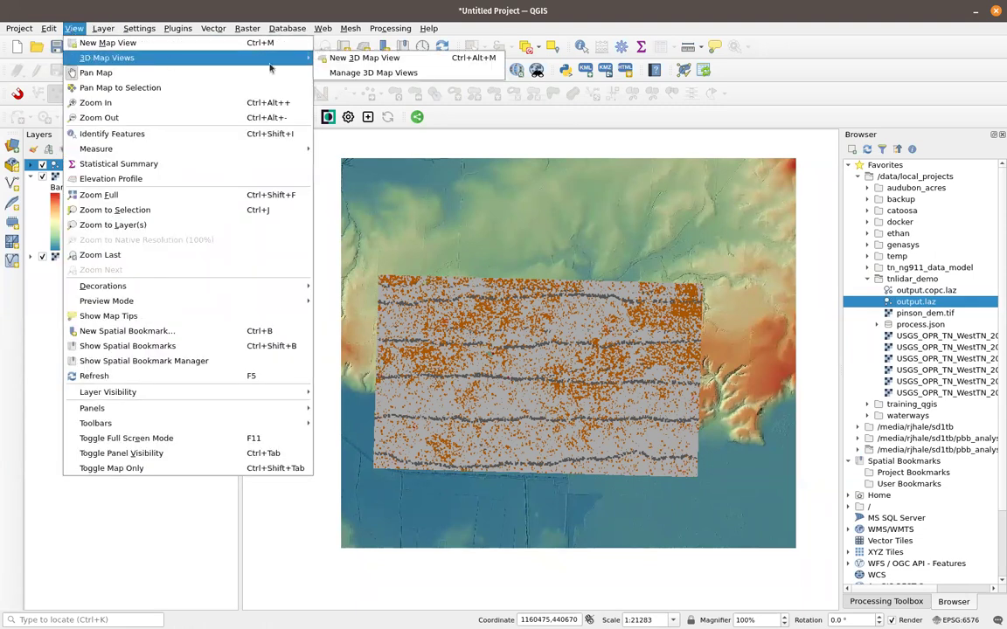
left_click(394, 165)
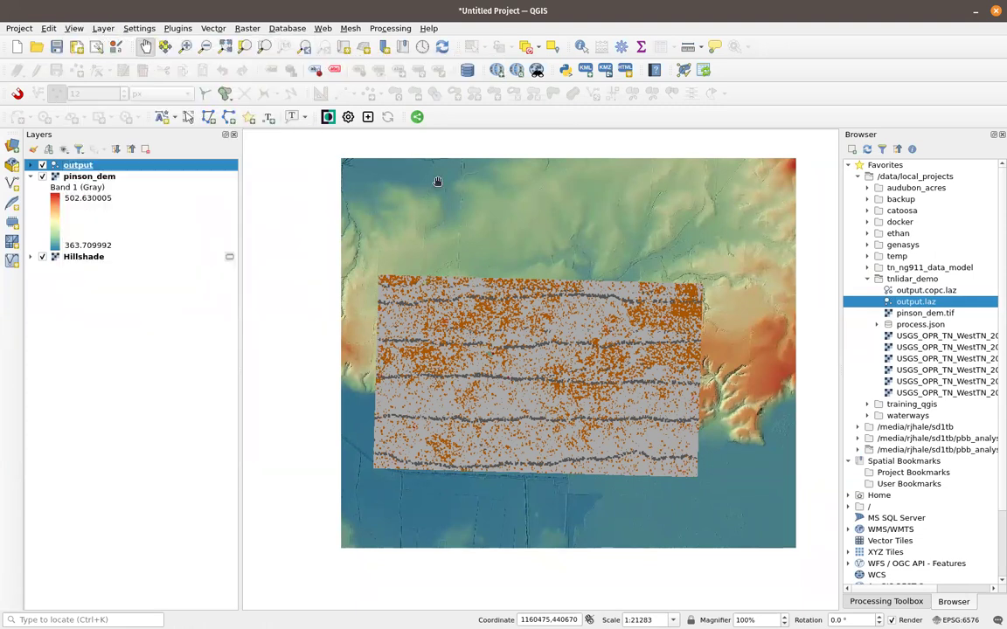
- Change the output point cloud's symbology from classification to Attribute by Ramp, using the Z attribute
right_click(93, 166)
left_click(158, 386)
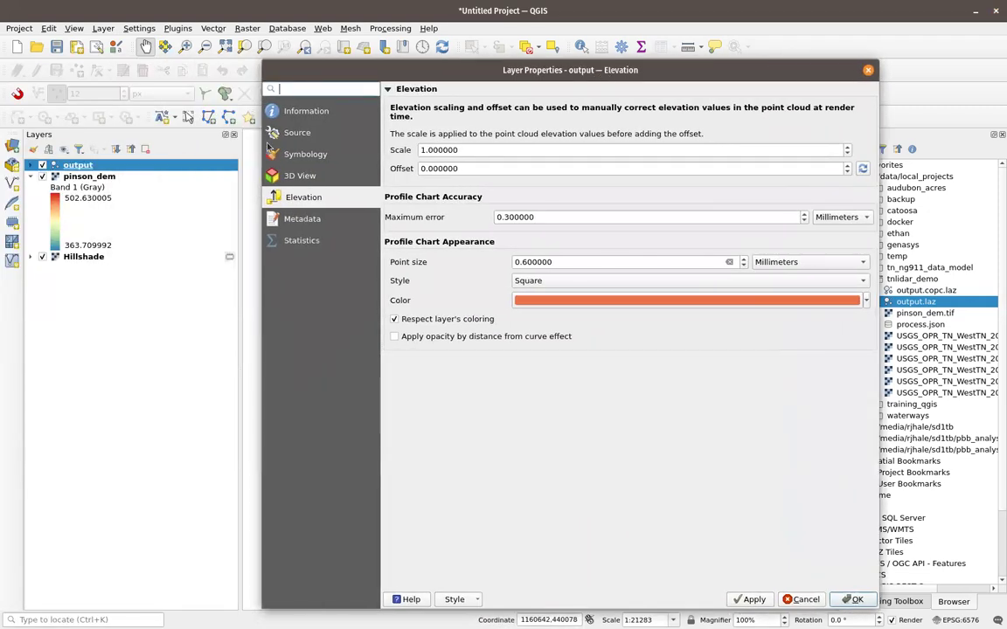
left_click(297, 154)
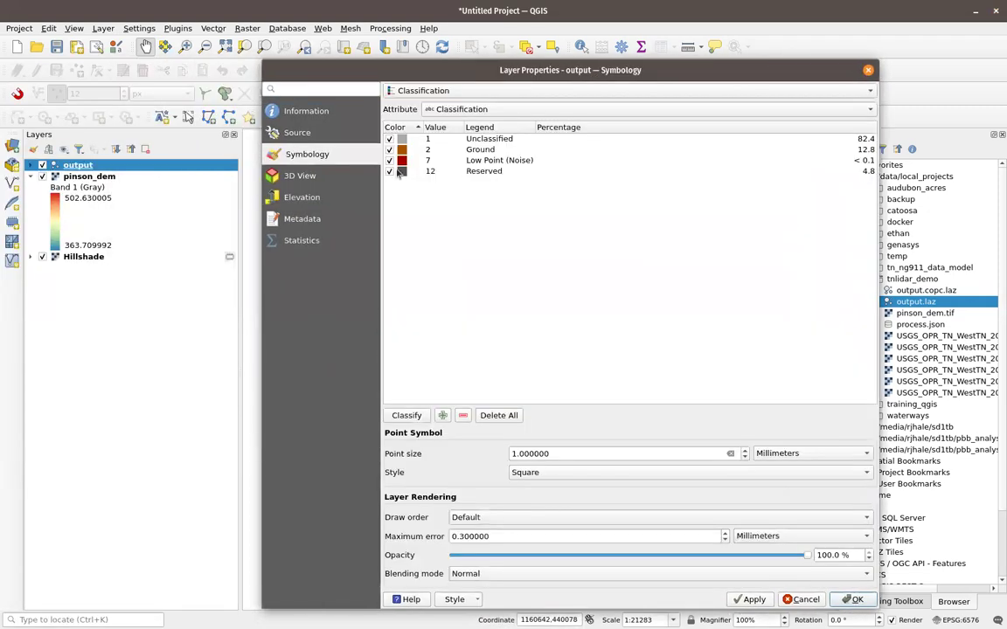
left_click(485, 105)
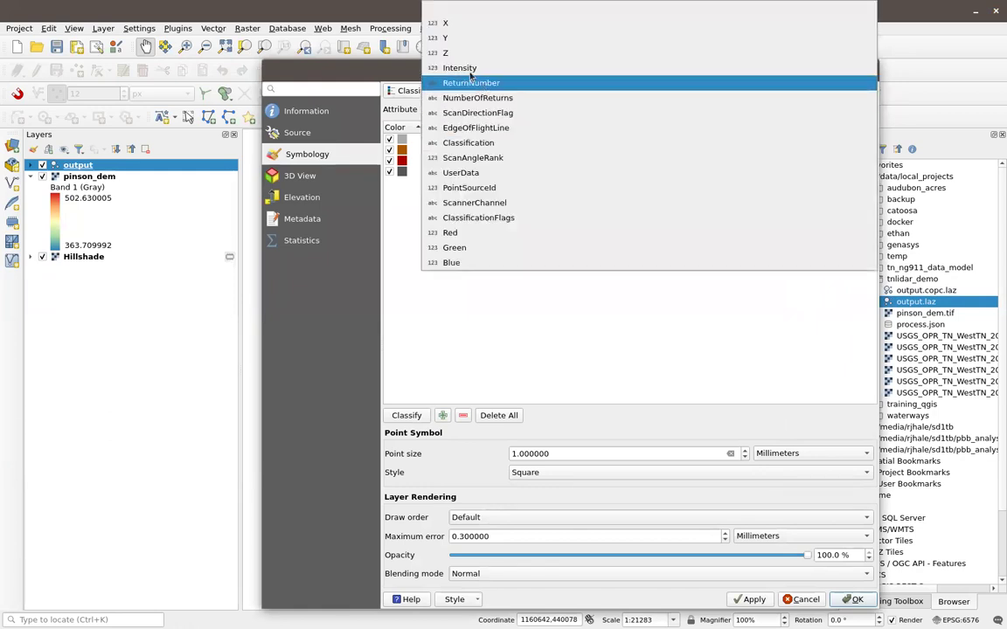
left_click(391, 73)
left_click(437, 90)
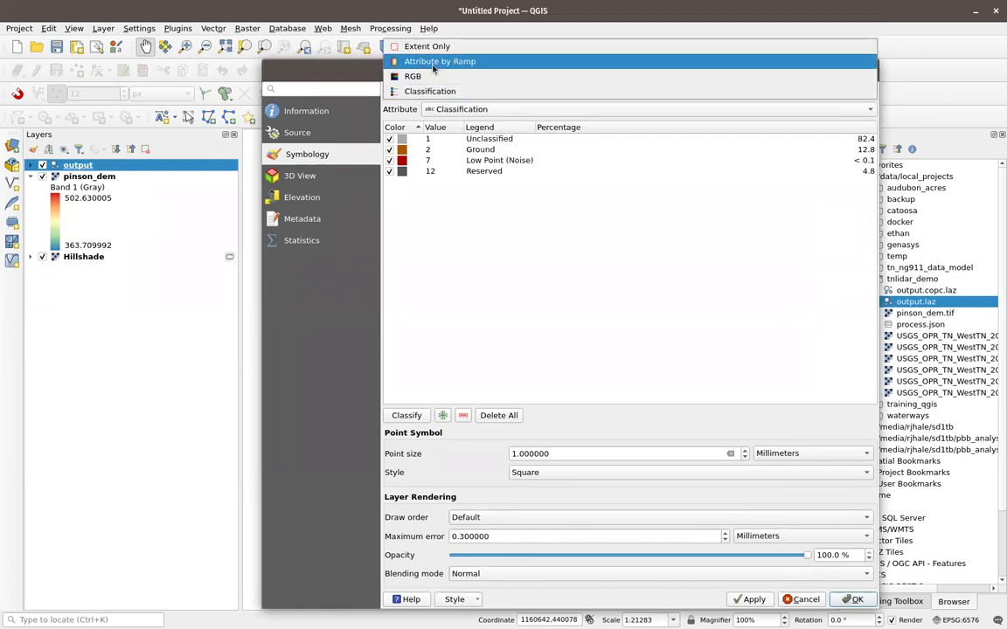
left_click(464, 61)
left_click(531, 110)
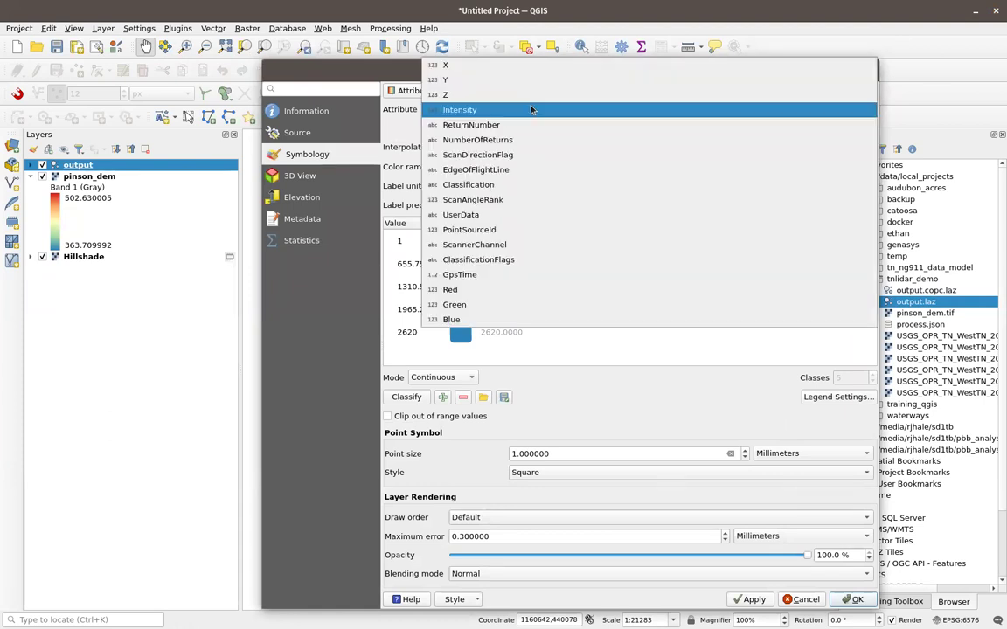
left_click(507, 94)
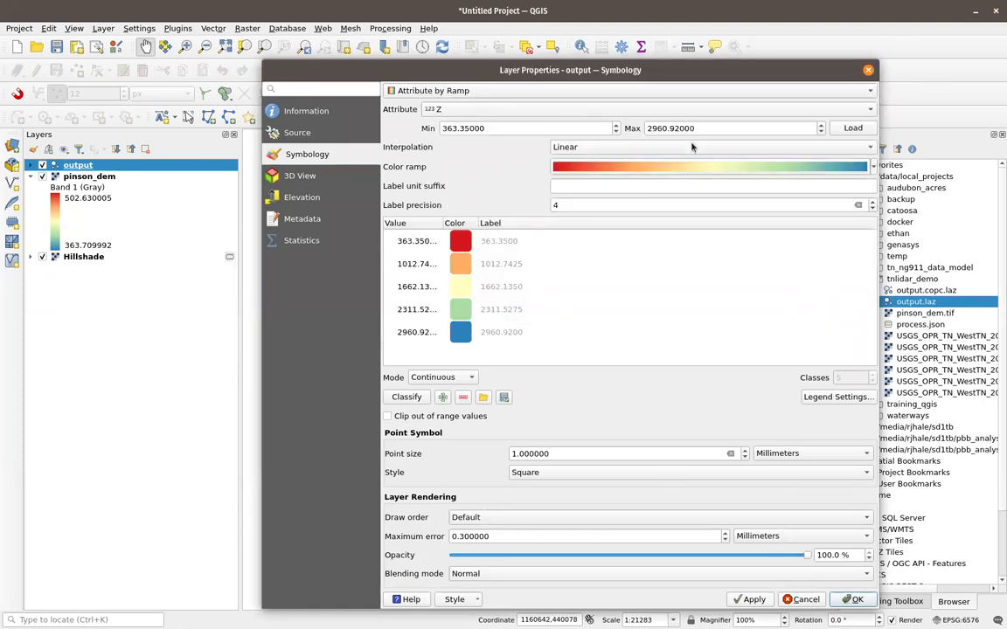
- Set the maximum of the output layer's Z color ramp to 750 and apply the symbology
left_click_drag(703, 130, 626, 128)
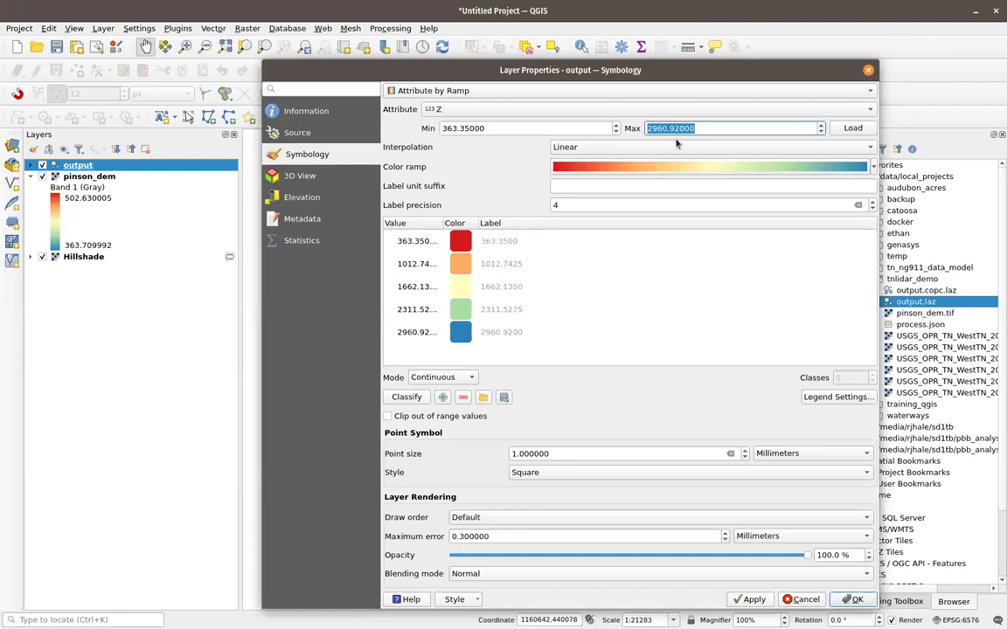
type("750")
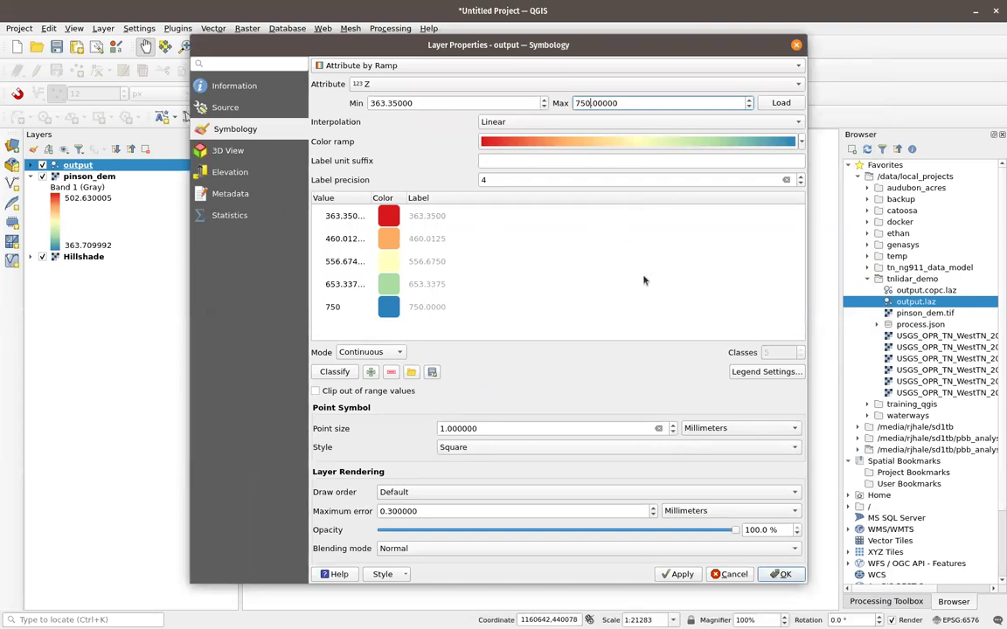
left_click(781, 575)
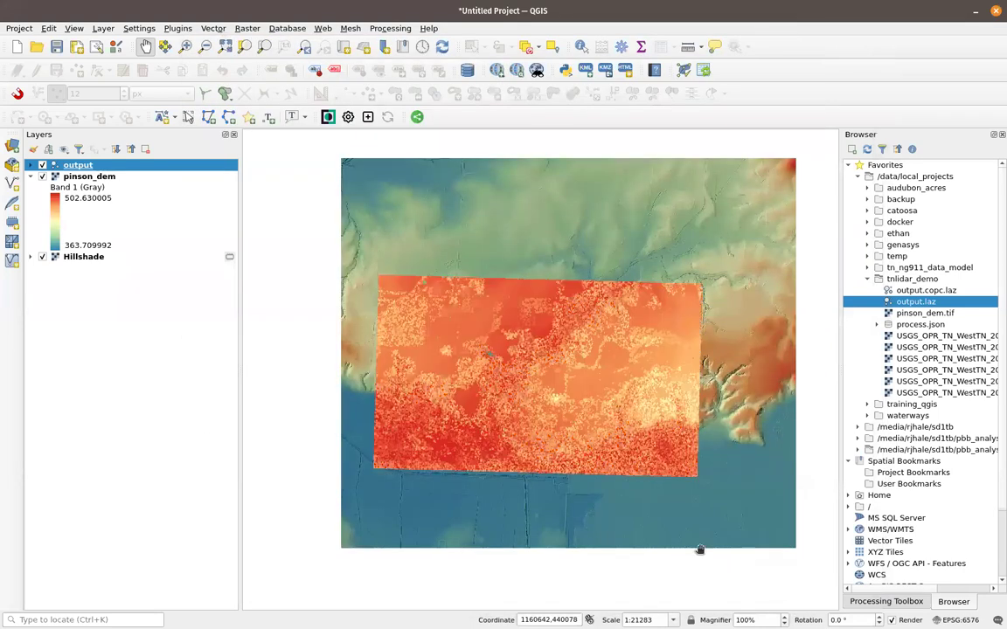
- Hide the pinson_dem and Hillshade layers and look over the elevation-colored point cloud by itself
scroll(495, 353, "up", 1)
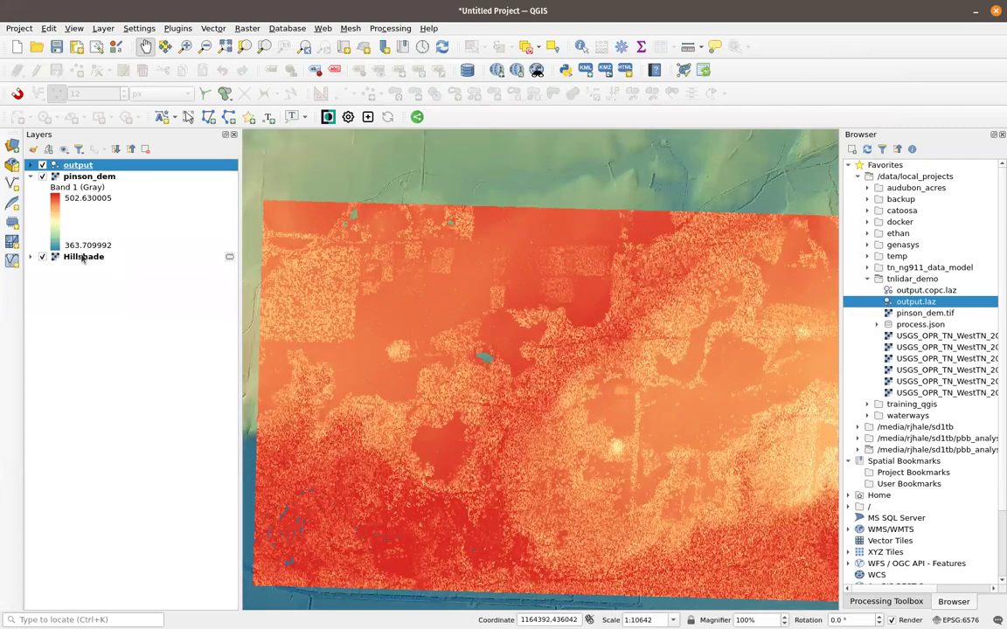
left_click(42, 177)
left_click(42, 256)
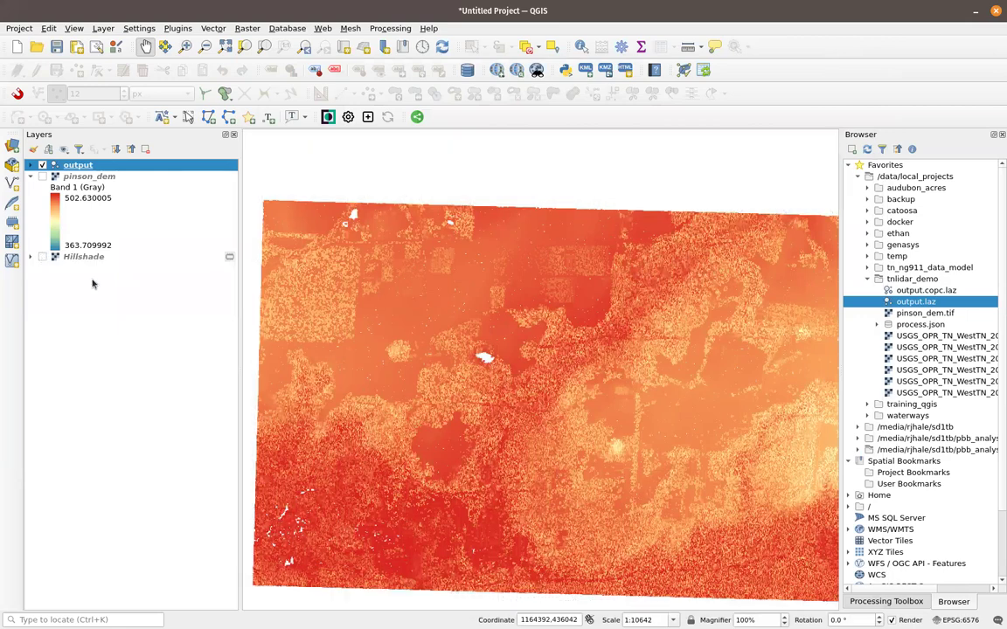
scroll(489, 365, "up", 1)
scroll(446, 326, "down", 1)
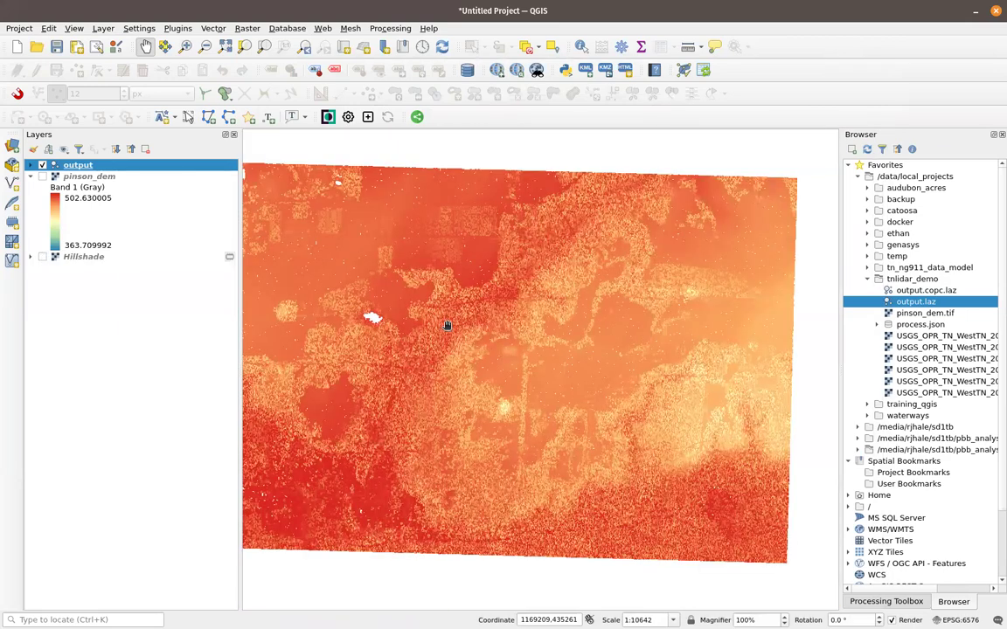
left_click_drag(447, 326, 492, 333)
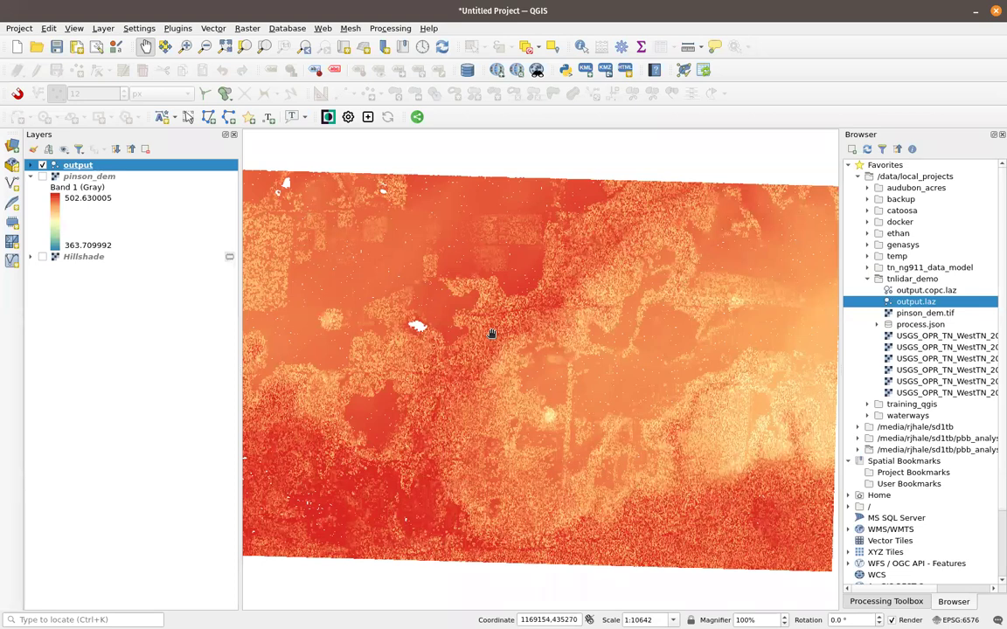
- Open a new 3D map view and widen its window to show the full point cloud
left_click(103, 28)
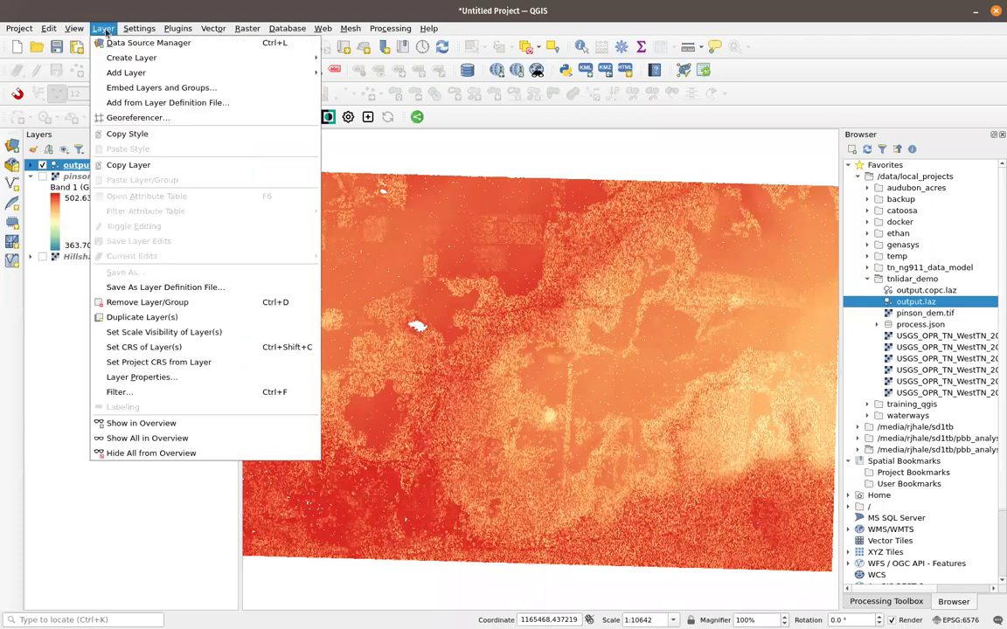
mouse_move(76, 29)
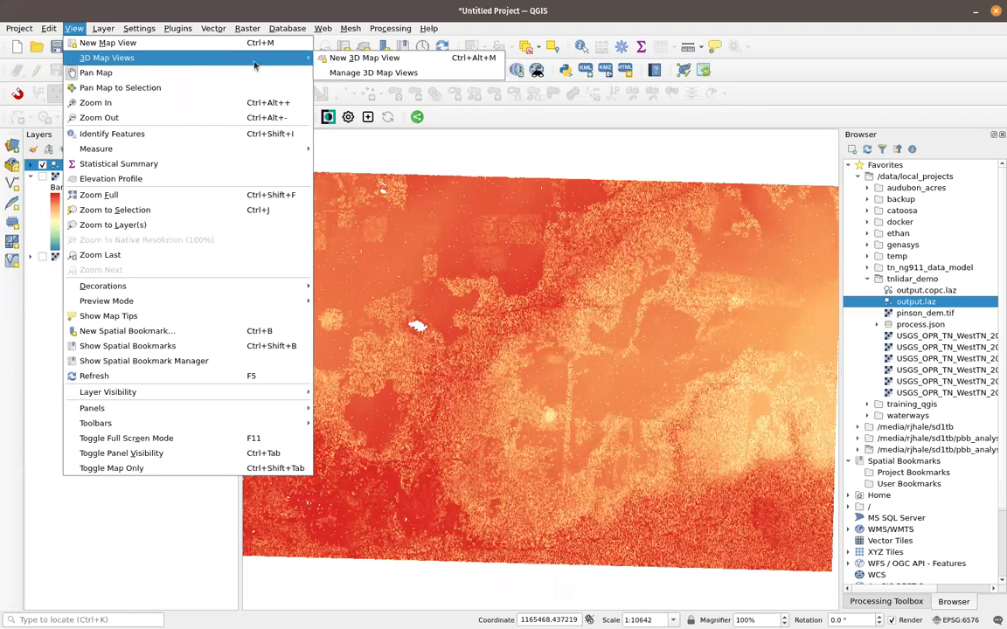
left_click(333, 57)
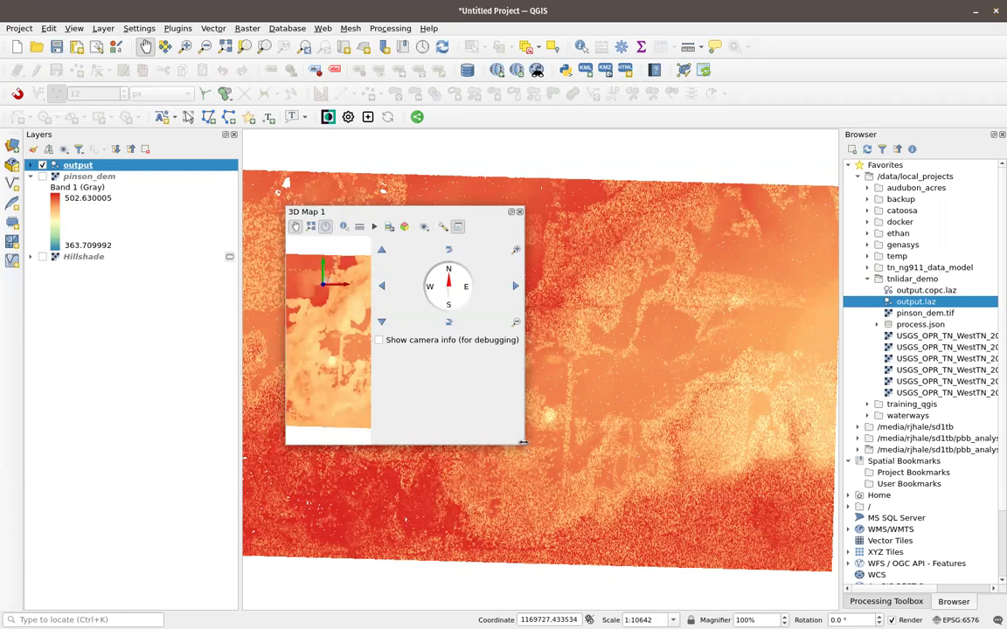
left_click_drag(523, 443, 813, 444)
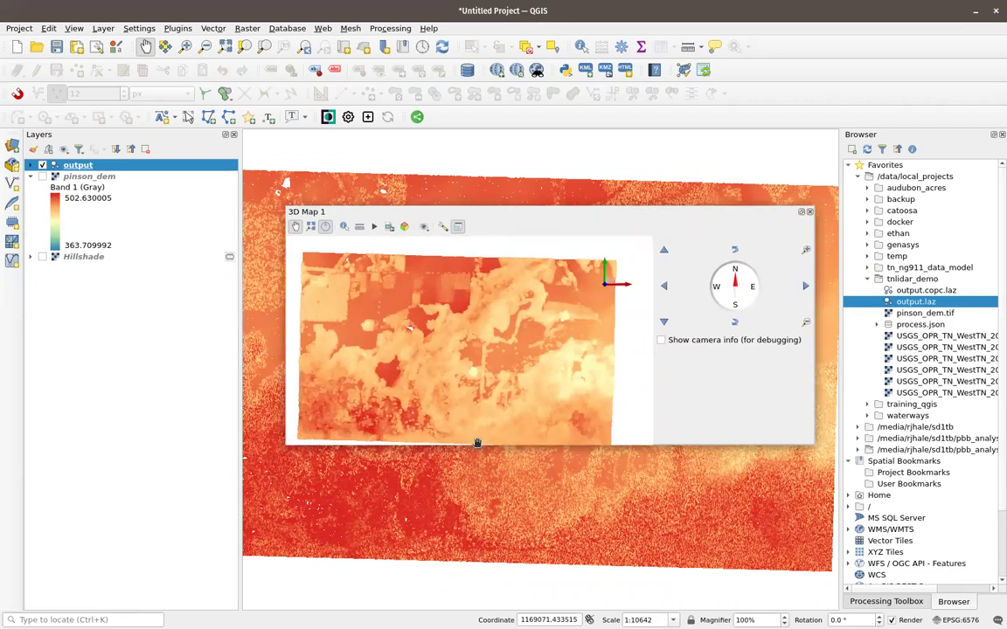
- Raise the maximum of the output layer's Z color ramp to 900 and apply the change
left_click(75, 188)
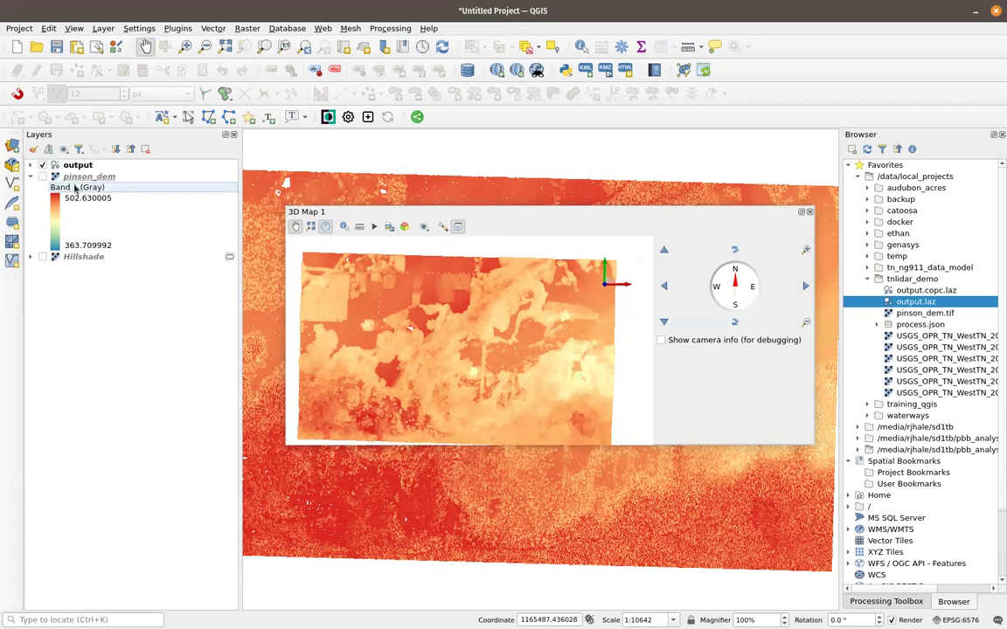
left_click(77, 165)
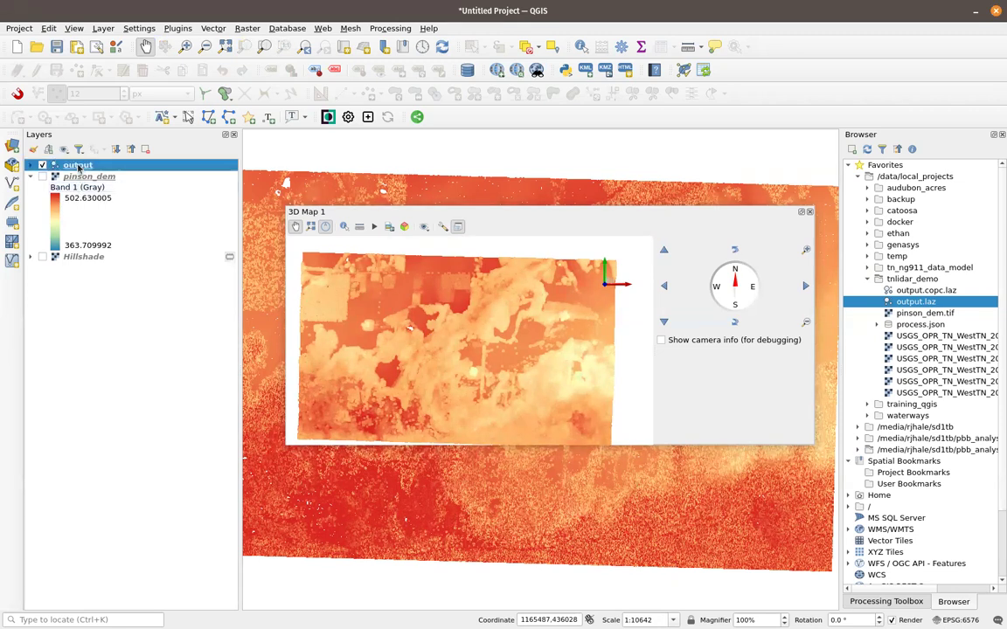
right_click(77, 165)
left_click(131, 385)
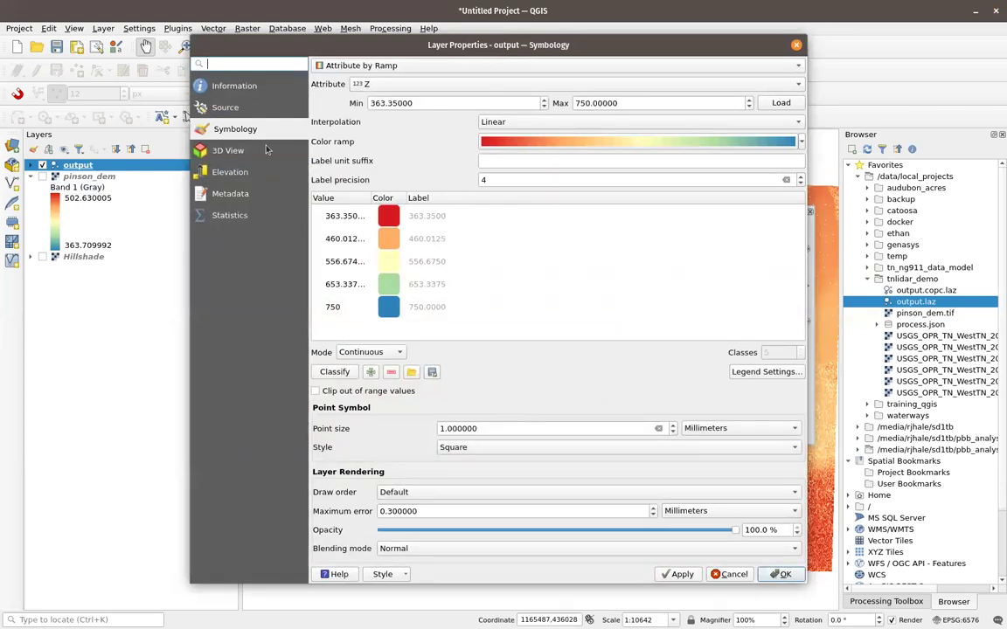
double_click(591, 102)
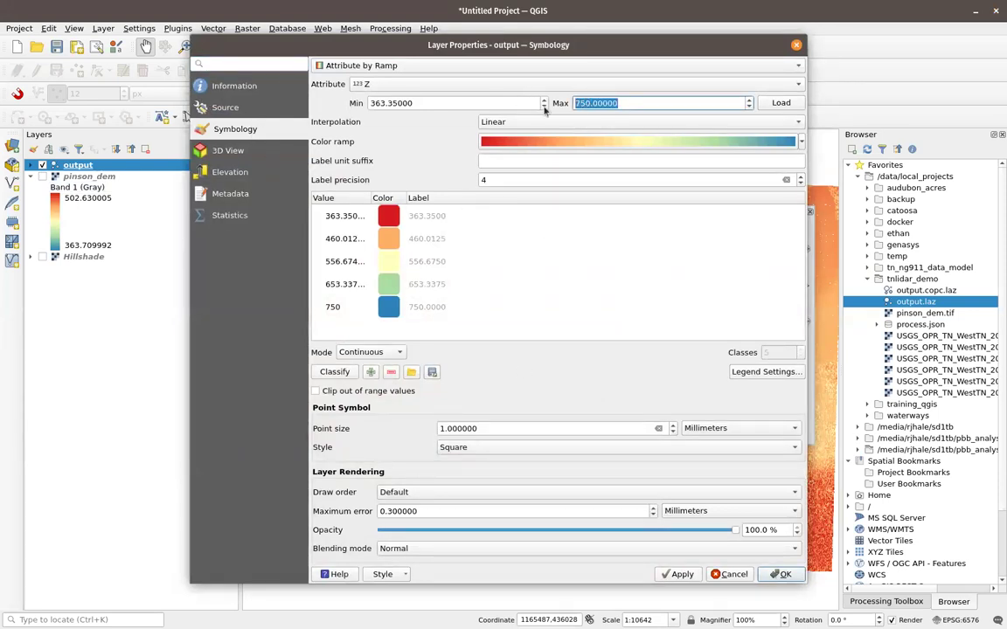
type("900")
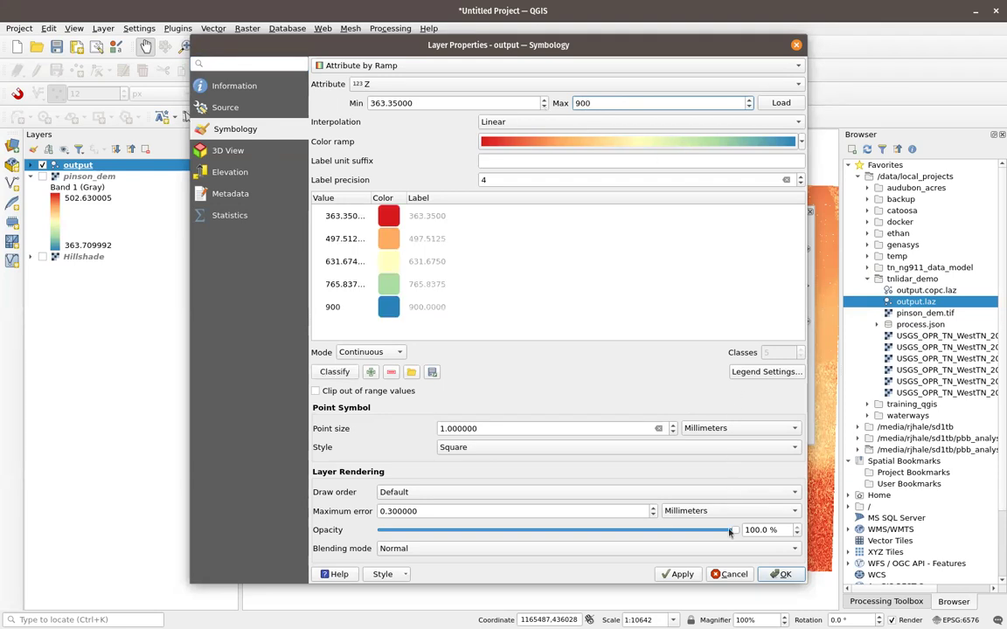
left_click(784, 575)
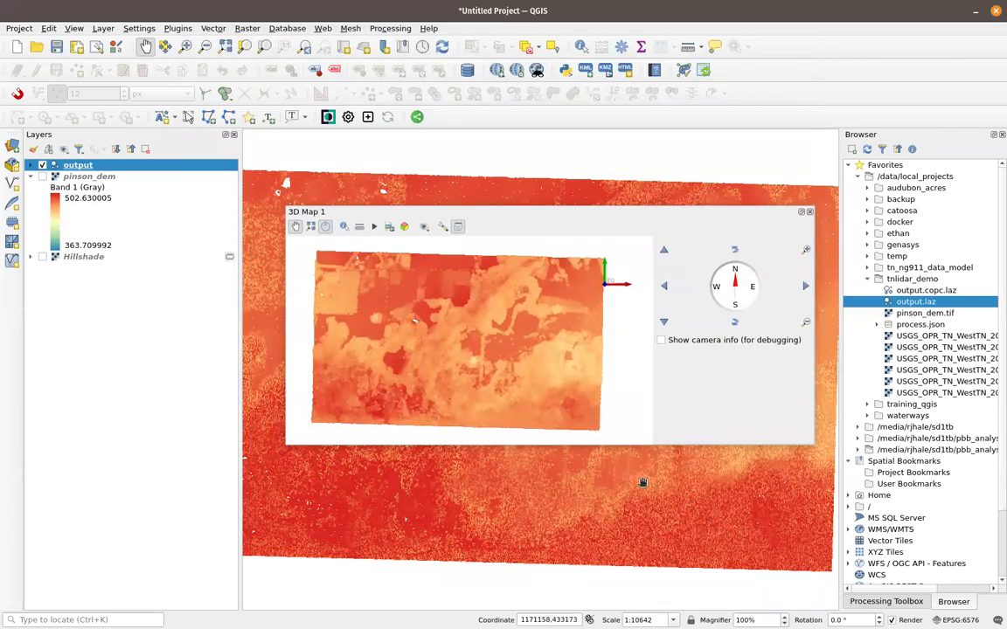
- Tilt the 3D map to an oblique view of the point cloud and turn on eye dome lighting
left_click_drag(385, 282, 316, 454)
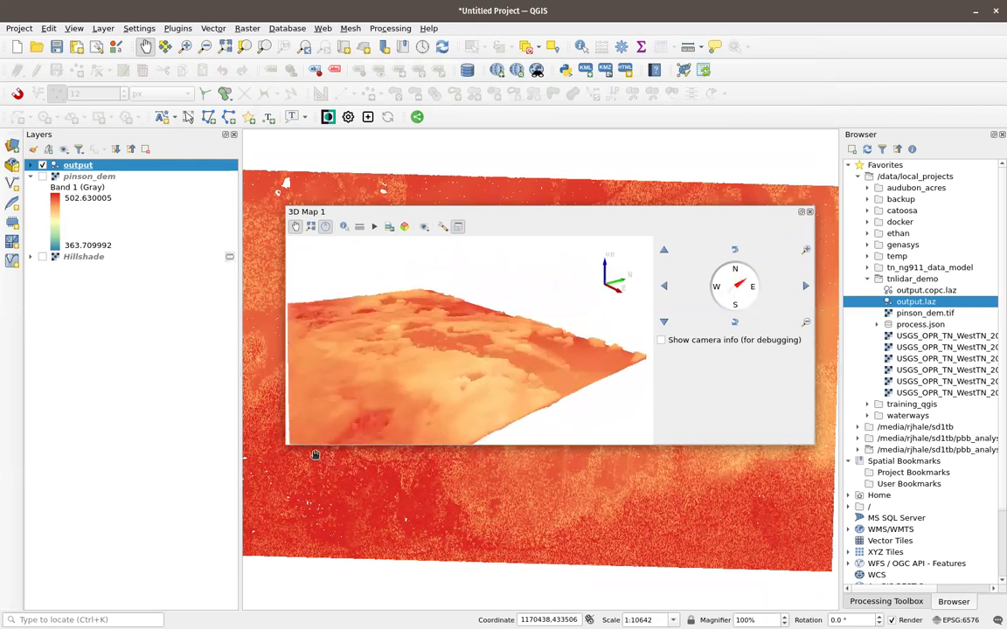
left_click(442, 226)
left_click(439, 257)
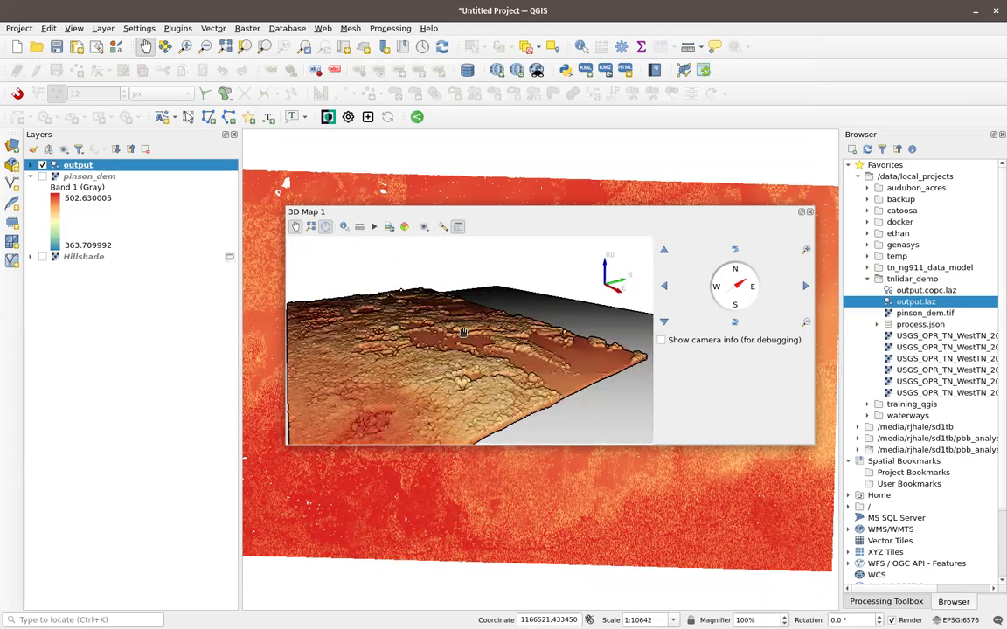
- Examine the flat-topped mound and surrounding trees up close in the 3D point cloud
scroll(475, 322, "up", 5)
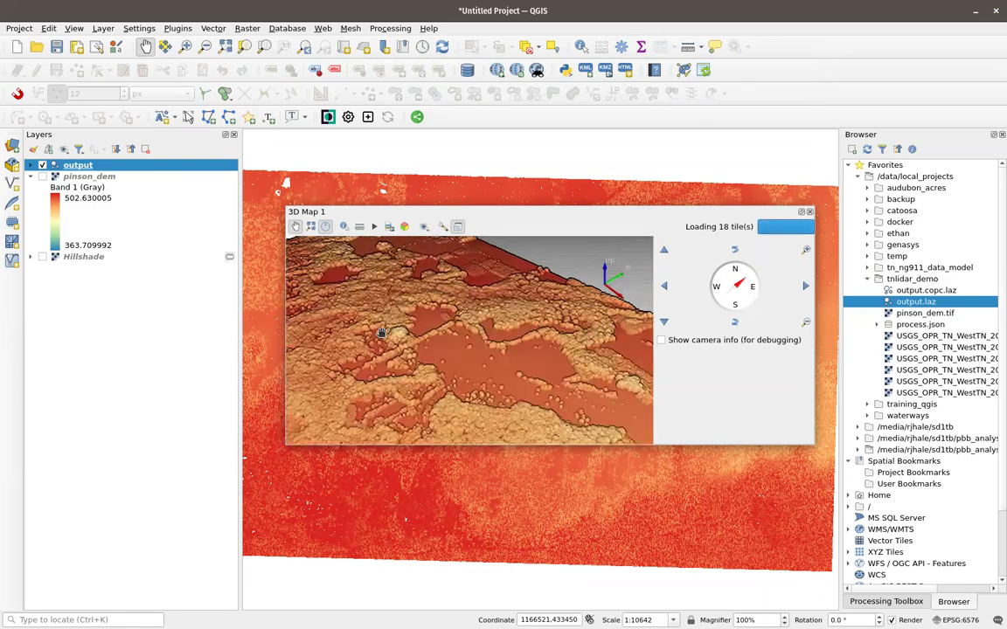
scroll(450, 297, "up", 4)
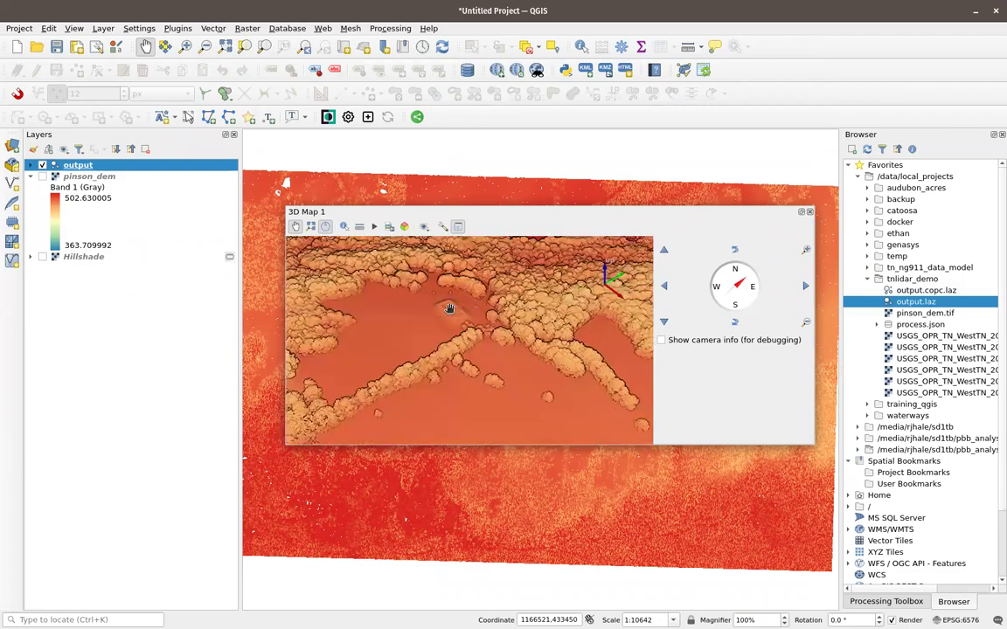
mouse_move(452, 328)
left_mouse_down()
mouse_move(483, 359)
mouse_move(601, 430)
mouse_move(573, 412)
left_mouse_up()
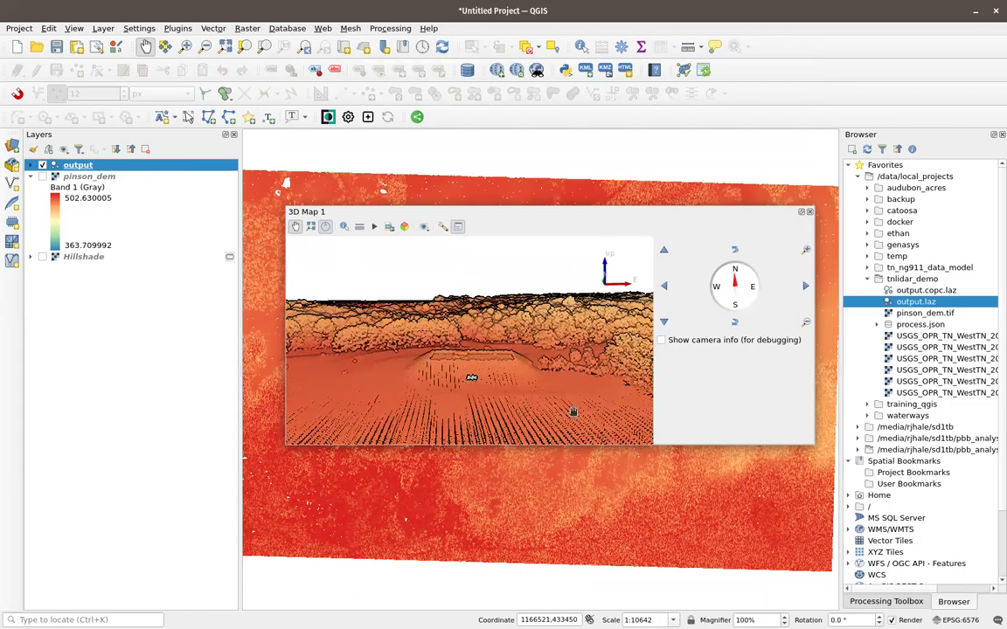
left_click_drag(497, 387, 494, 384)
left_click_drag(474, 377, 477, 376)
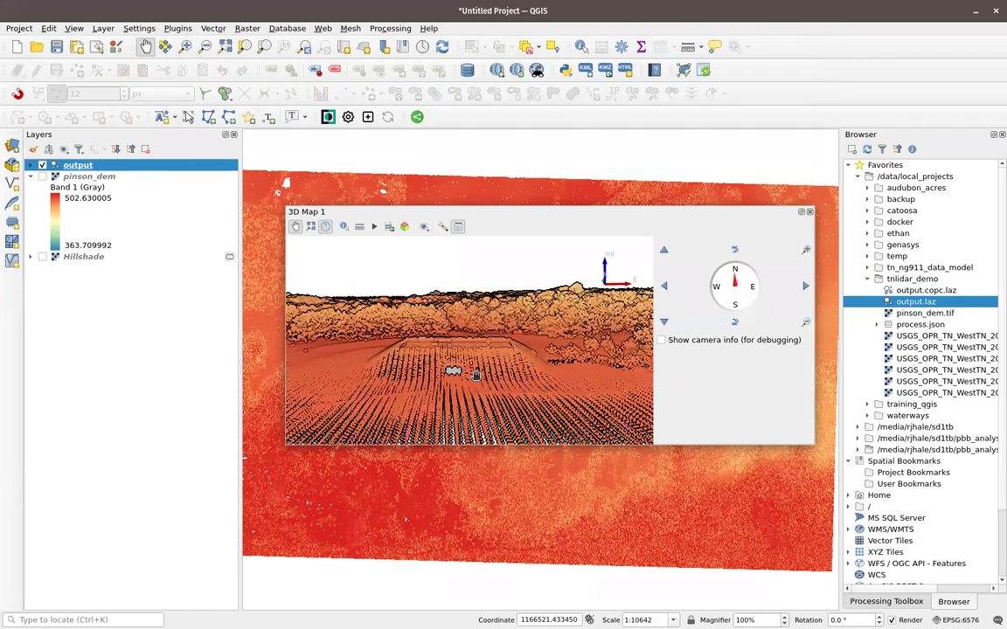
scroll(476, 375, "up", 10)
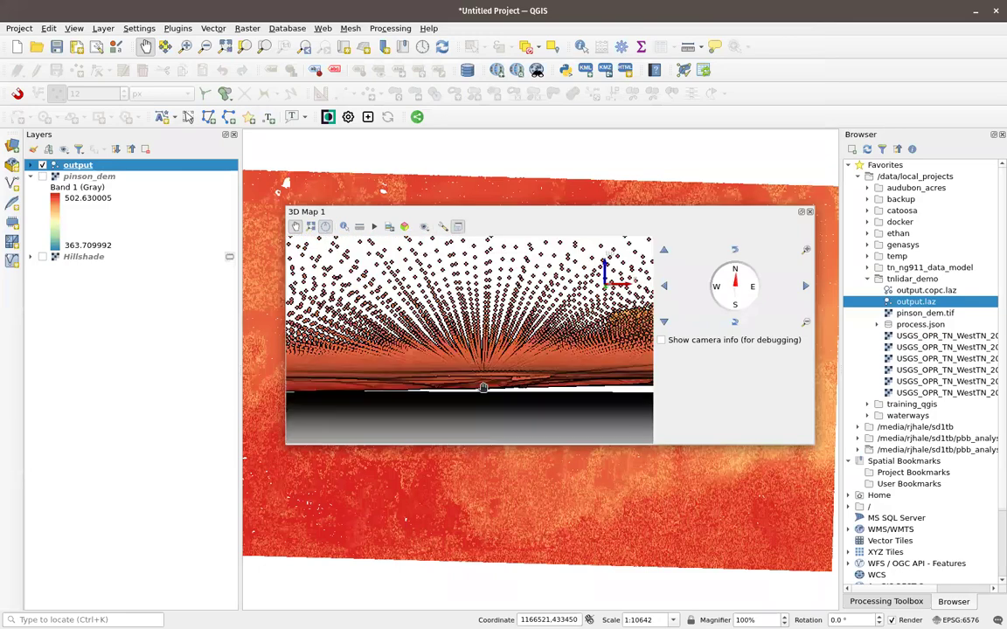
- Examine the flat-topped mound and surrounding tree lines in the 3D point cloud from a rotated oblique view
scroll(483, 311, "up", 6)
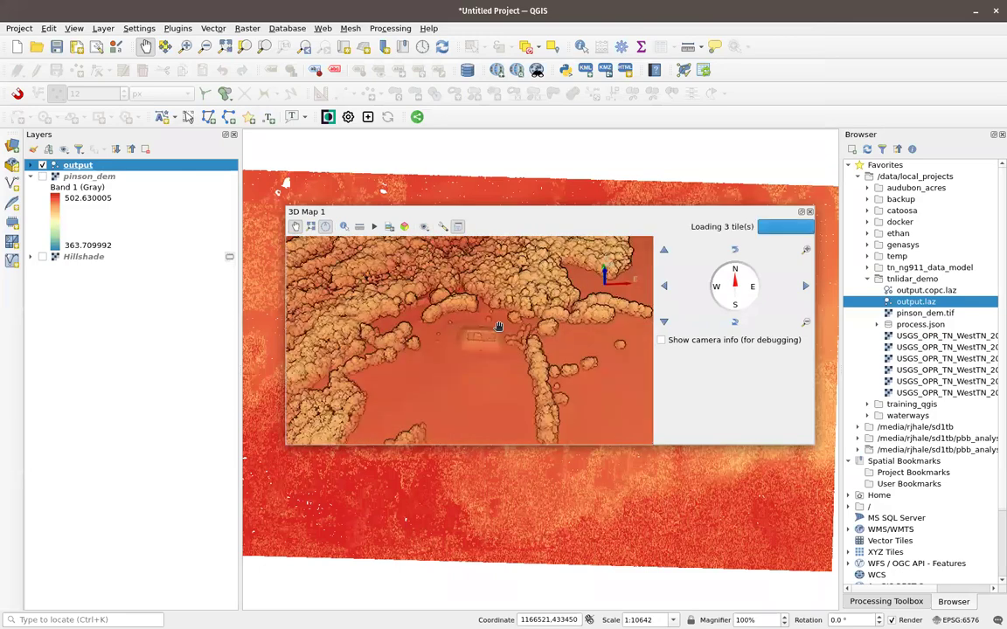
left_click_drag(498, 218, 472, 206)
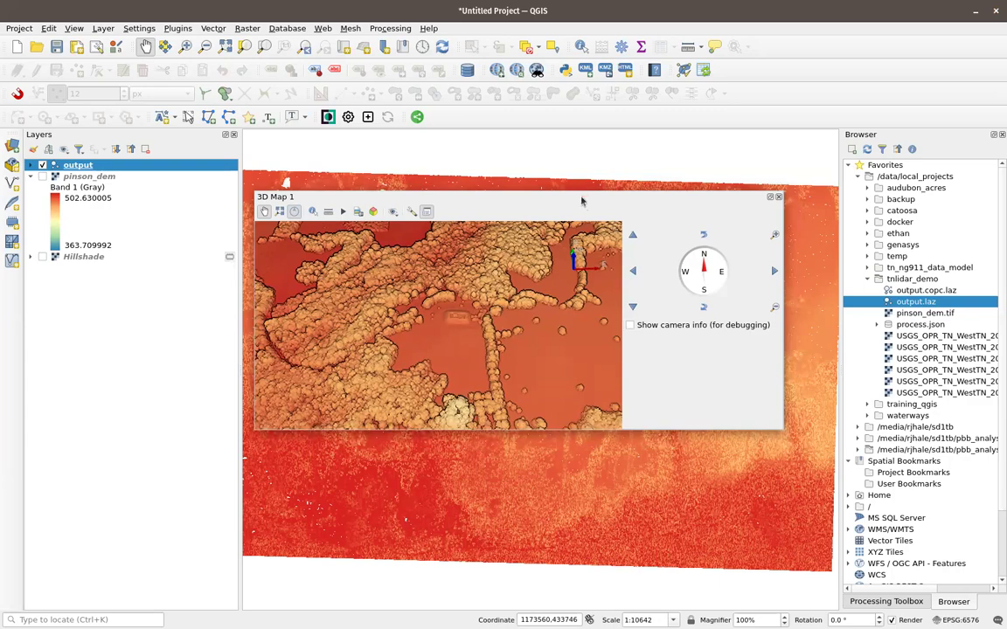
left_click_drag(434, 264, 445, 317)
left_click_drag(446, 270, 486, 342)
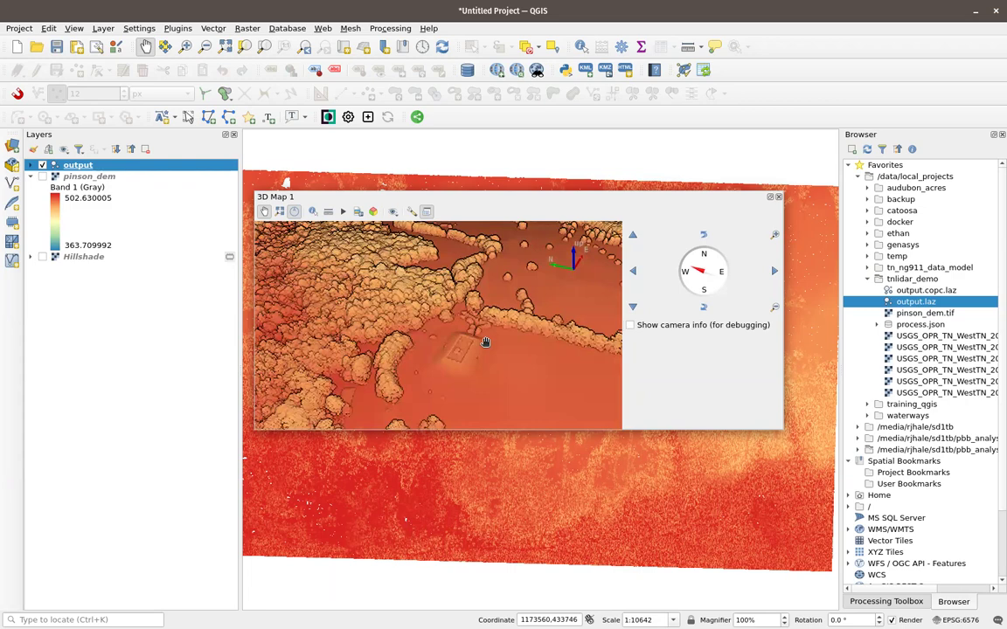
mouse_move(519, 343)
left_mouse_down()
mouse_move(515, 379)
mouse_move(519, 362)
left_mouse_up()
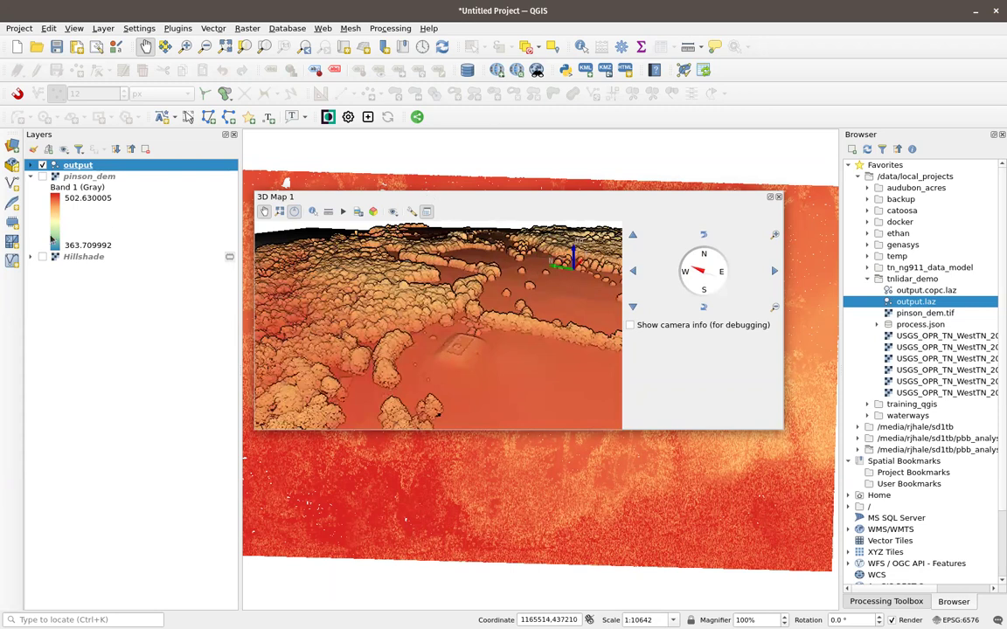
- Show the pinson_dem layer and dock the 3D map above the map canvas, with the Browser and Processing Toolbox panels closed
left_click(42, 177)
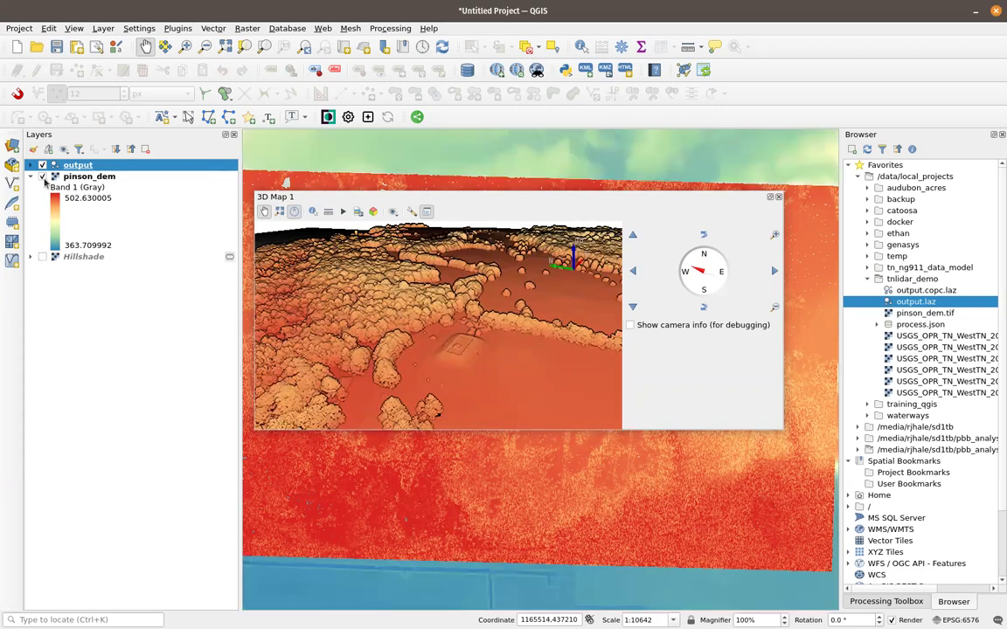
left_click_drag(649, 202, 615, 169)
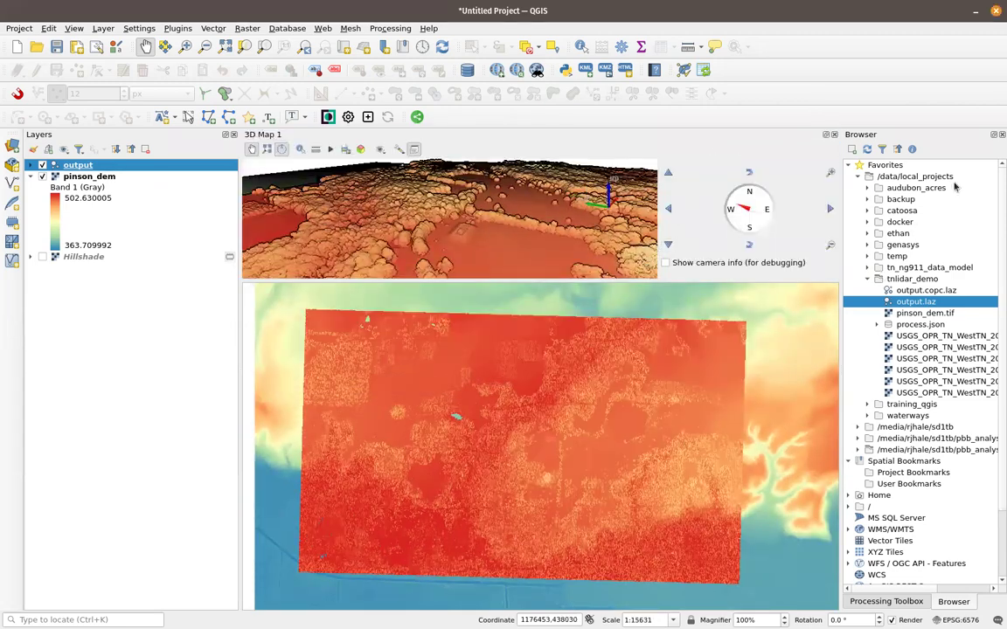
left_click(1001, 135)
left_click(1001, 136)
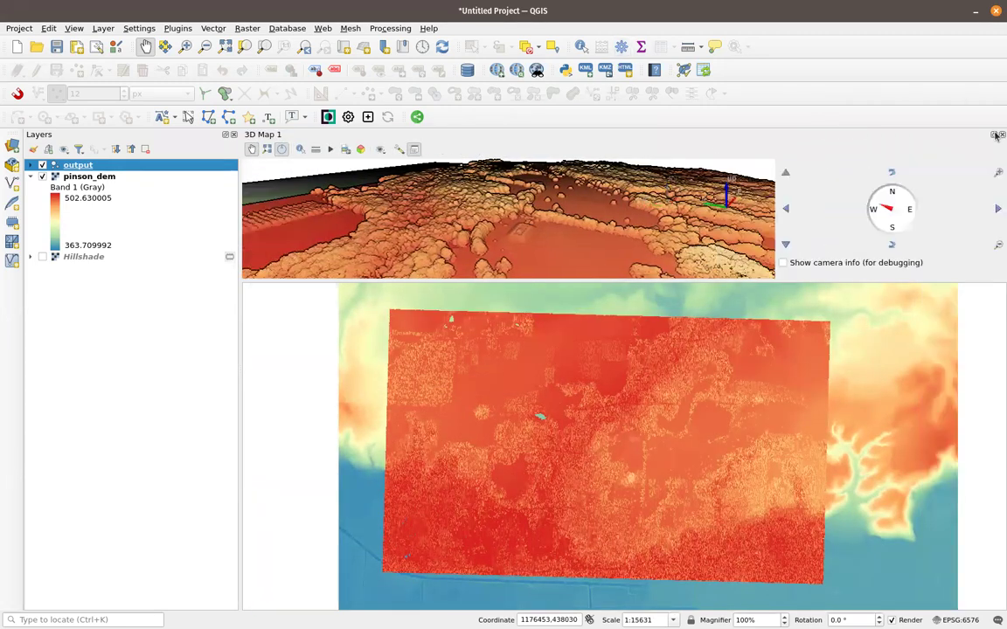
left_click(1001, 137)
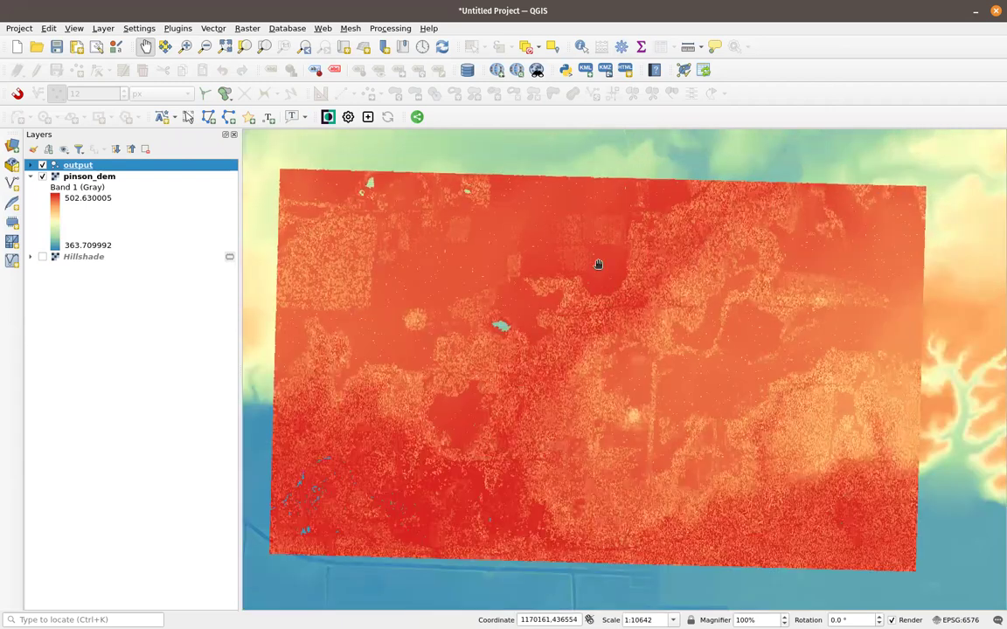
left_click_drag(593, 267, 562, 247)
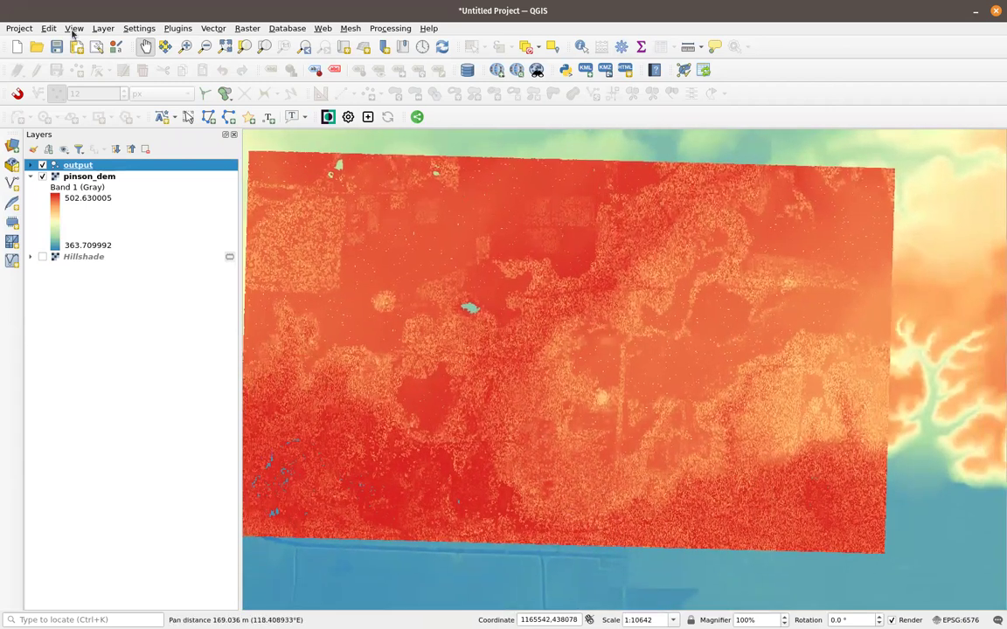
left_click(104, 28)
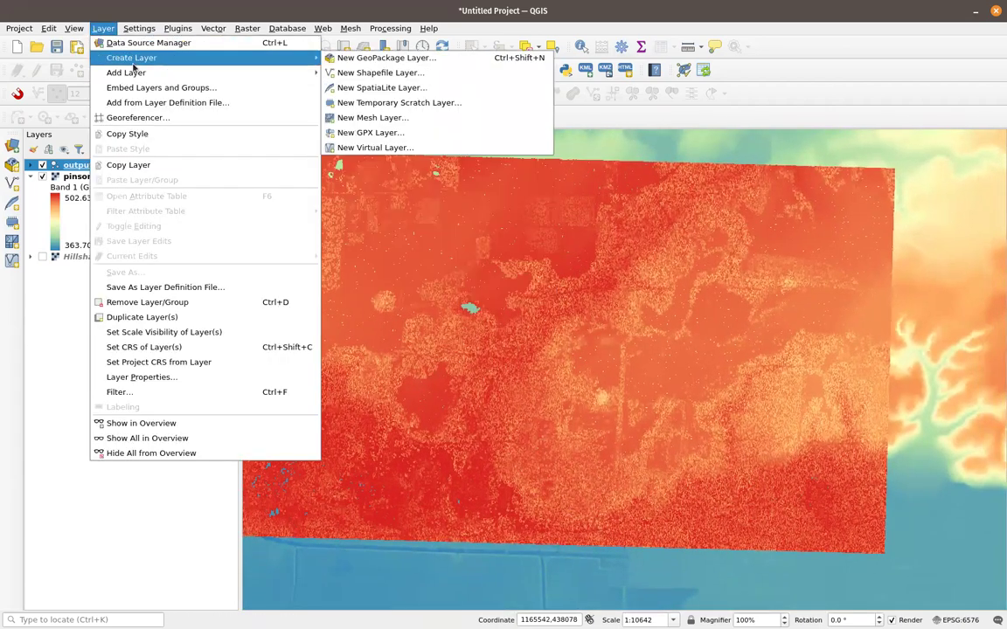
mouse_move(75, 29)
mouse_move(90, 58)
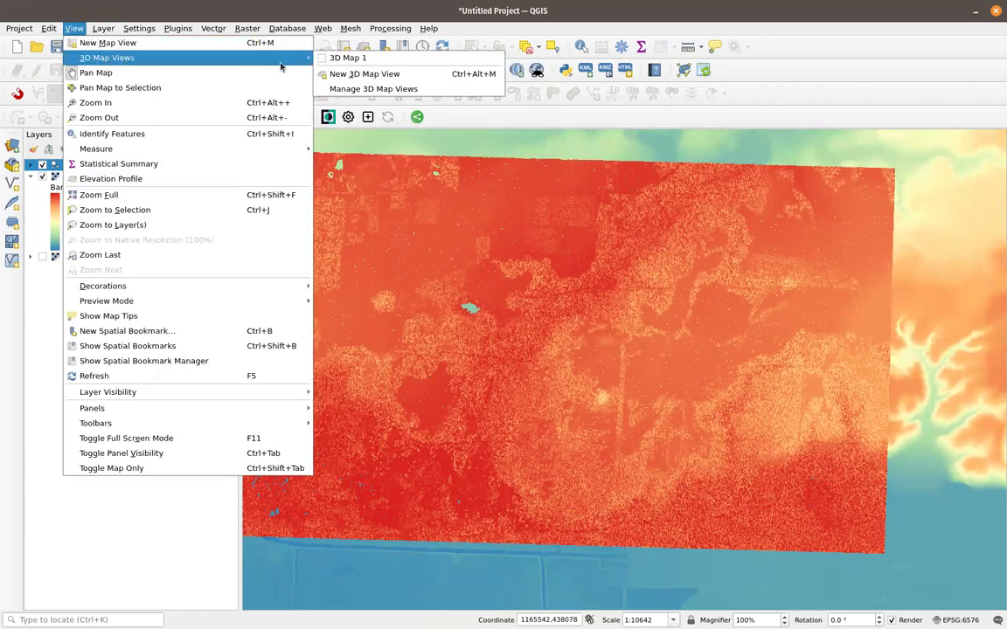
left_click(348, 58)
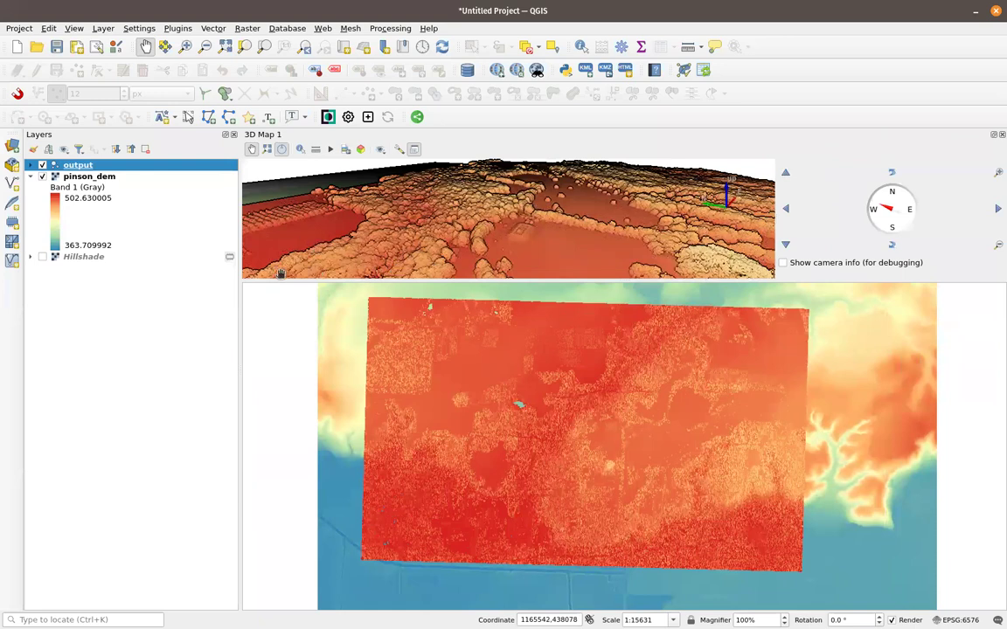
- Open an Elevation Profile view below the map canvas
left_click(103, 28)
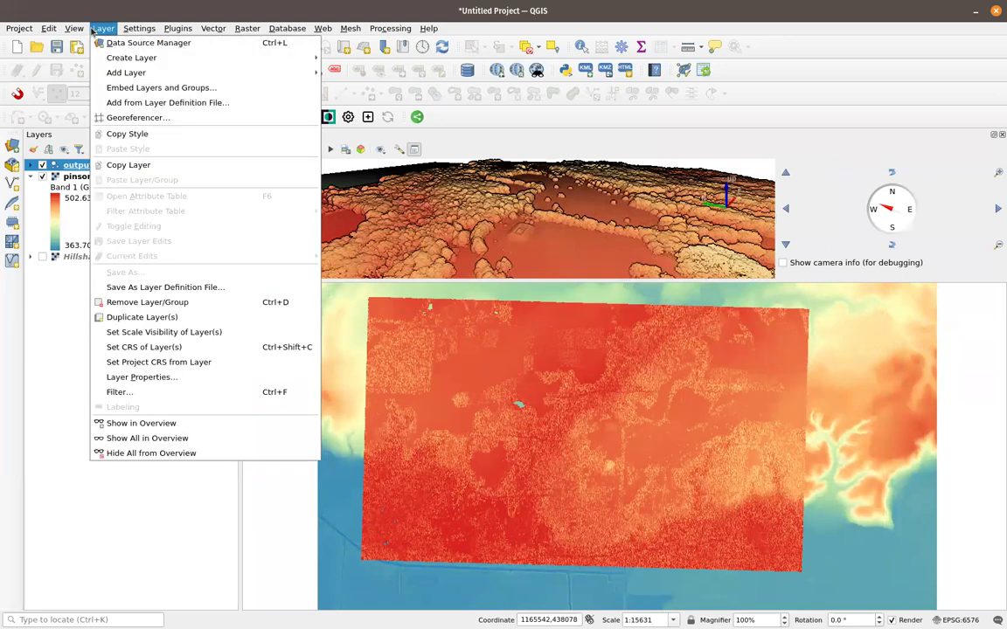
mouse_move(76, 29)
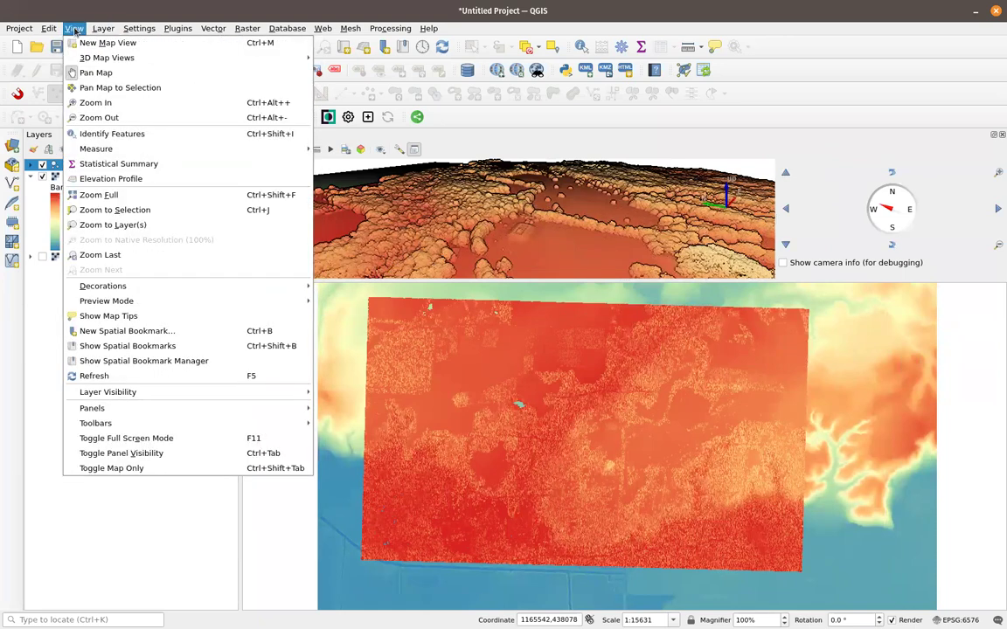
left_click(111, 178)
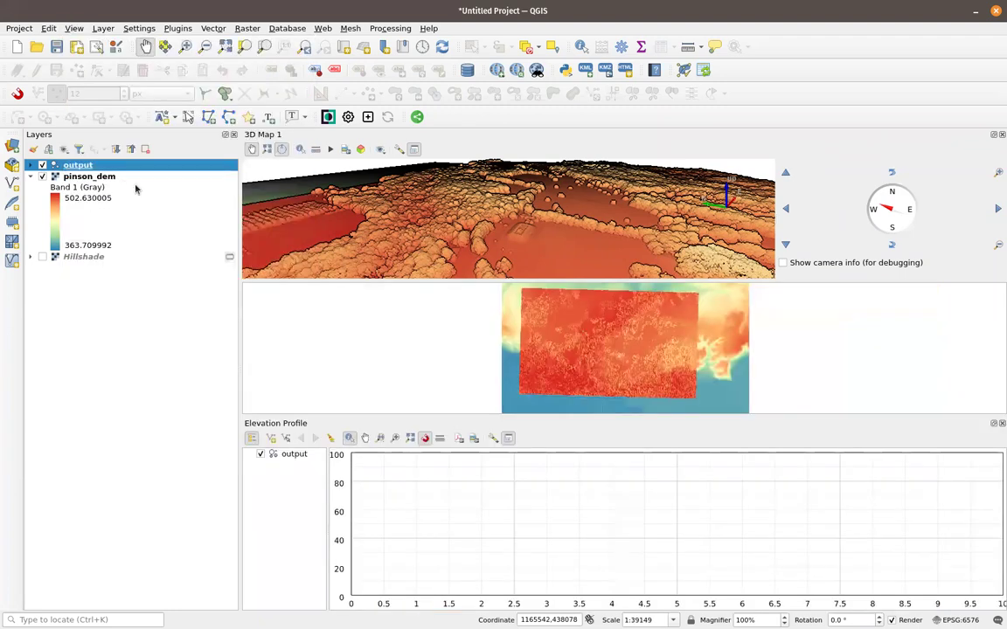
- Configure pinson_dem to represent an elevation surface and set its profile chart style to Fill Below
left_click(77, 177)
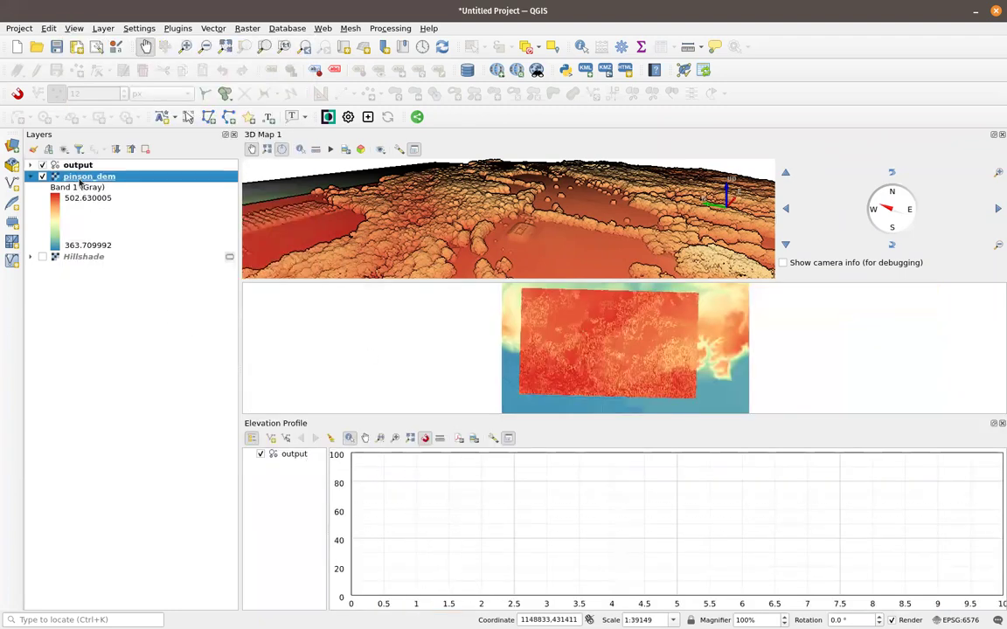
right_click(77, 177)
left_click(133, 433)
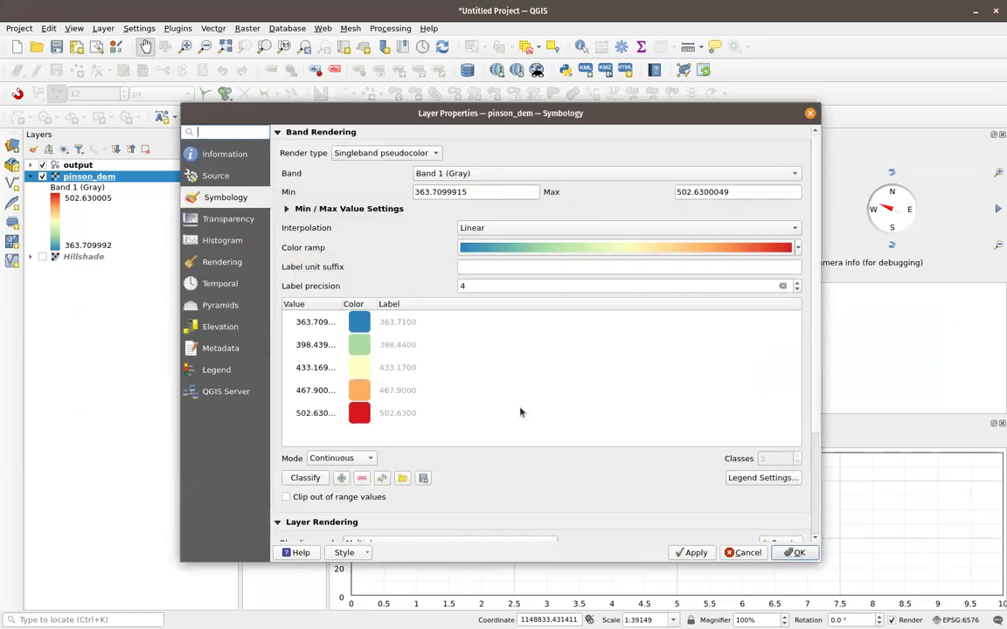
left_click(236, 329)
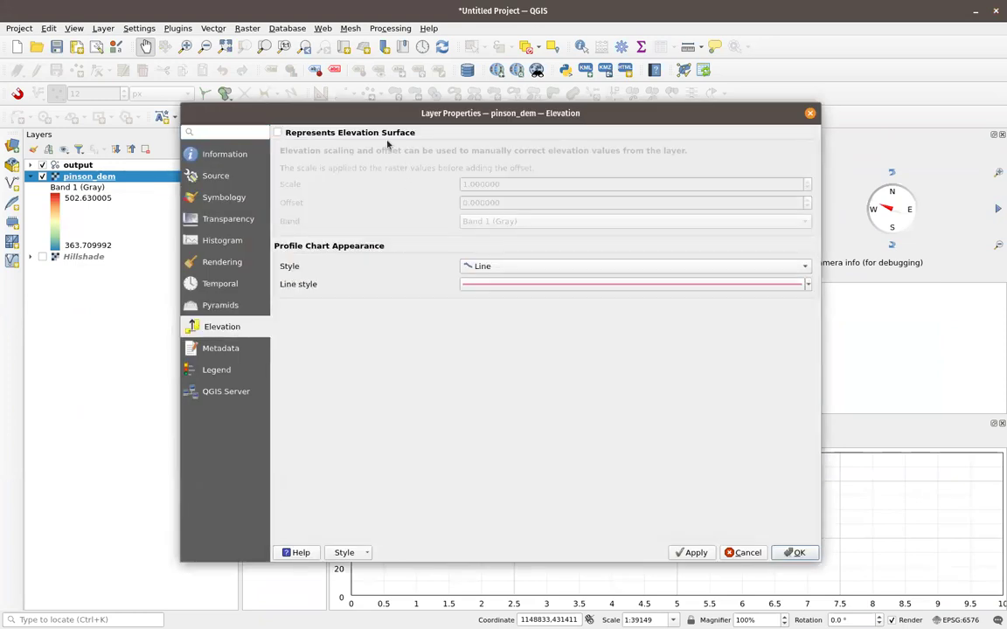
left_click(389, 134)
left_click(528, 267)
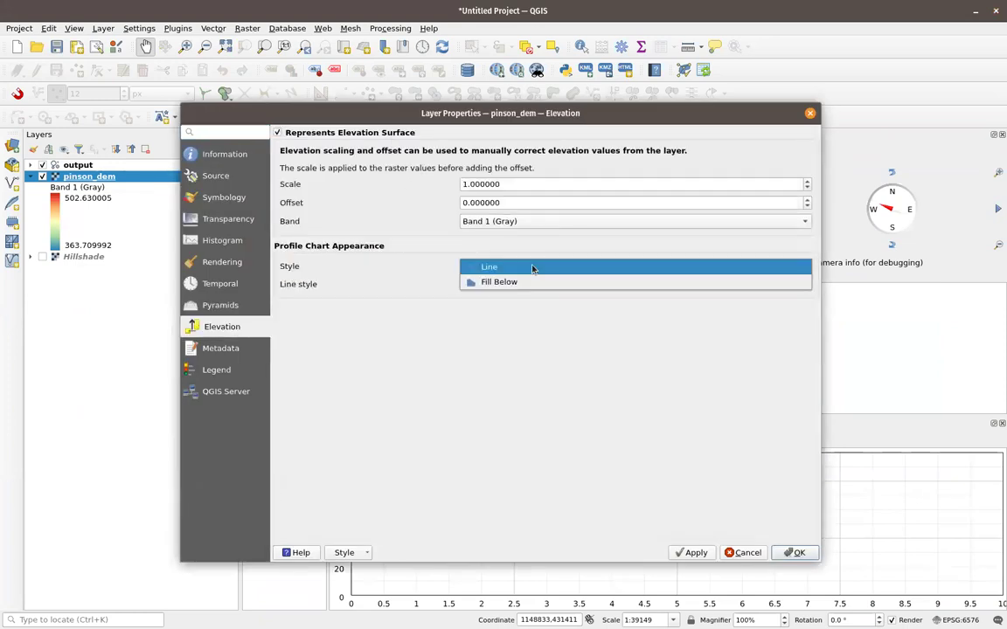
left_click(533, 282)
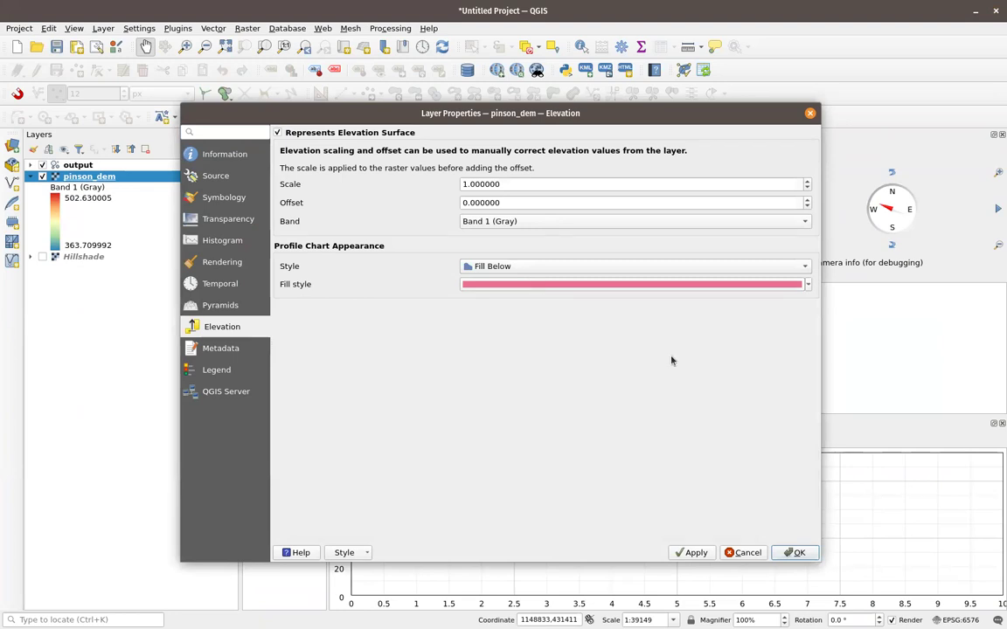
left_click(793, 553)
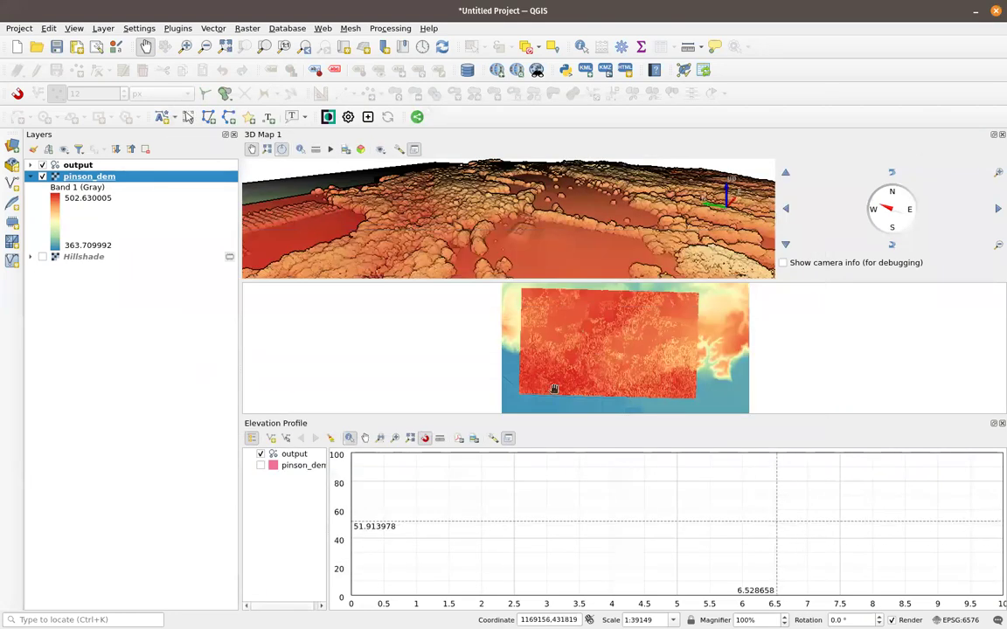
- Draw a profile line about 720 map units long across the rectangular flat-topped mound, from west to east
left_click(273, 439)
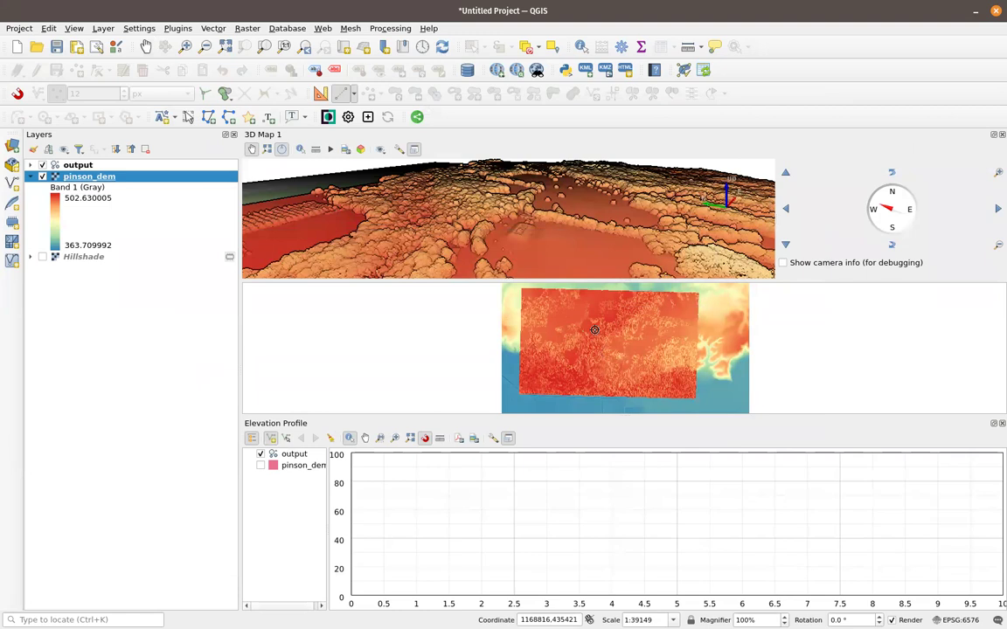
scroll(592, 329, "up", 2)
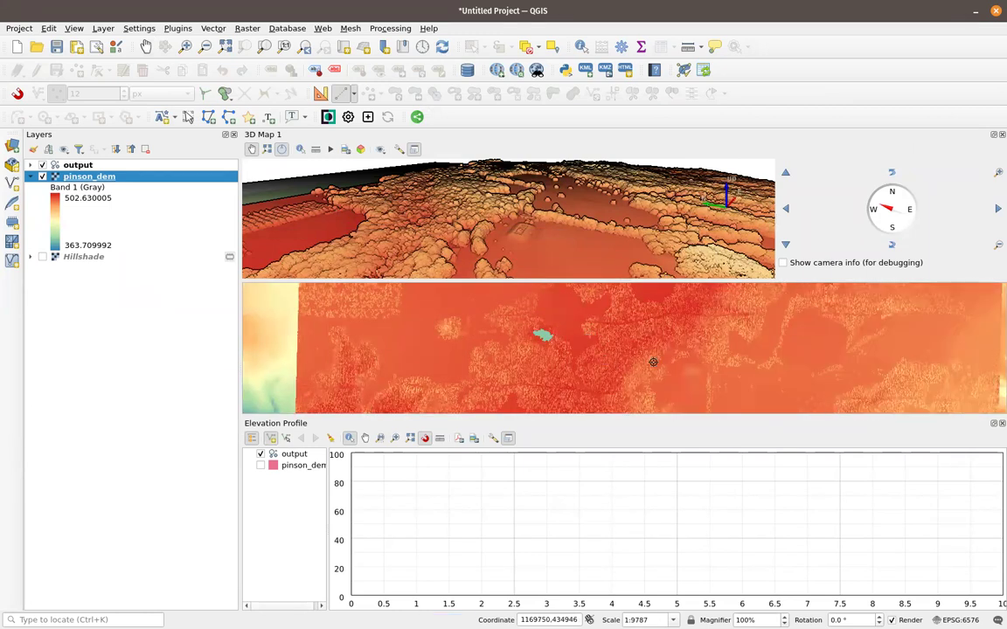
left_click_drag(650, 359, 542, 320)
scroll(546, 320, "up", 2)
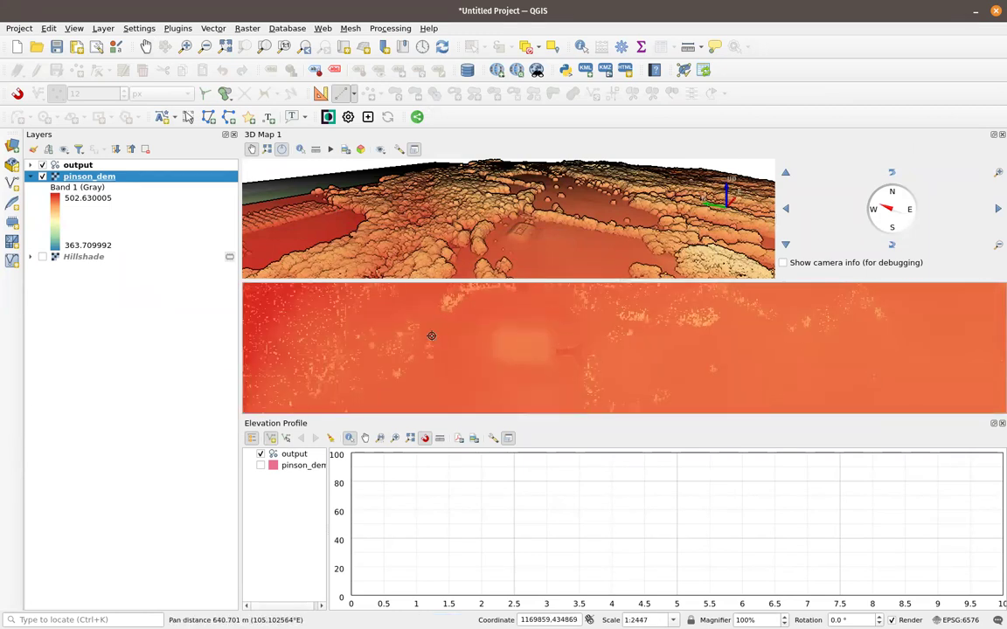
right_click(634, 354)
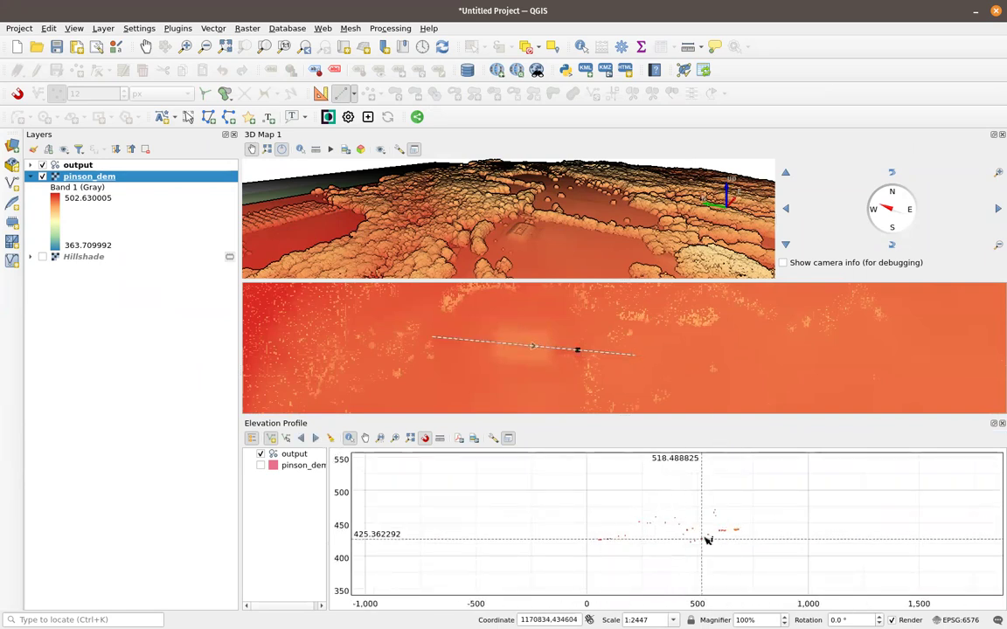
- Include pinson_dem in the elevation profile and narrow the Layers panel to widen the chart
scroll(715, 542, "up", 2)
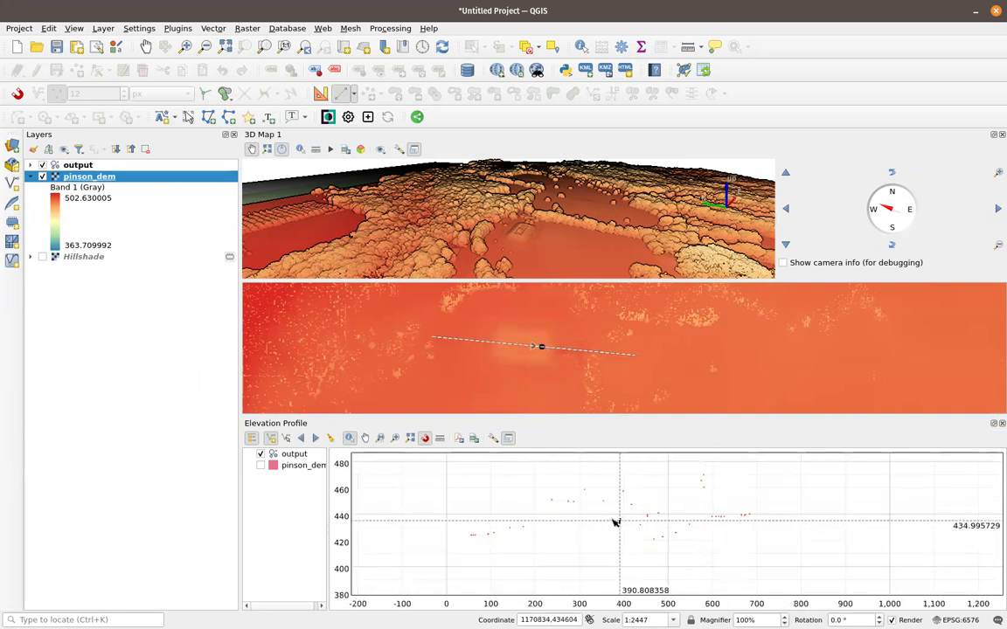
left_click(259, 465)
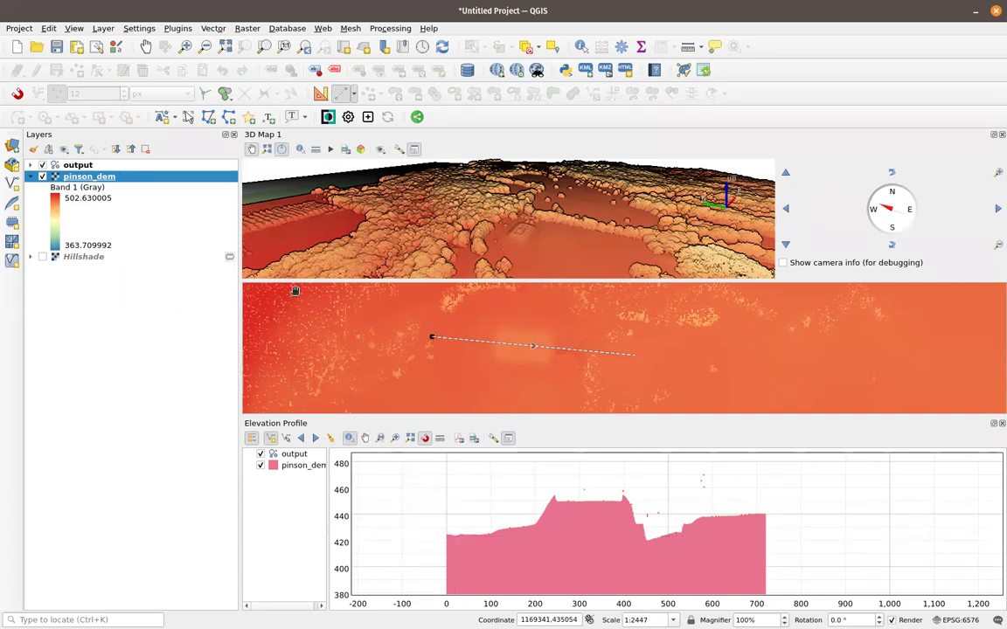
left_click_drag(236, 267, 155, 267)
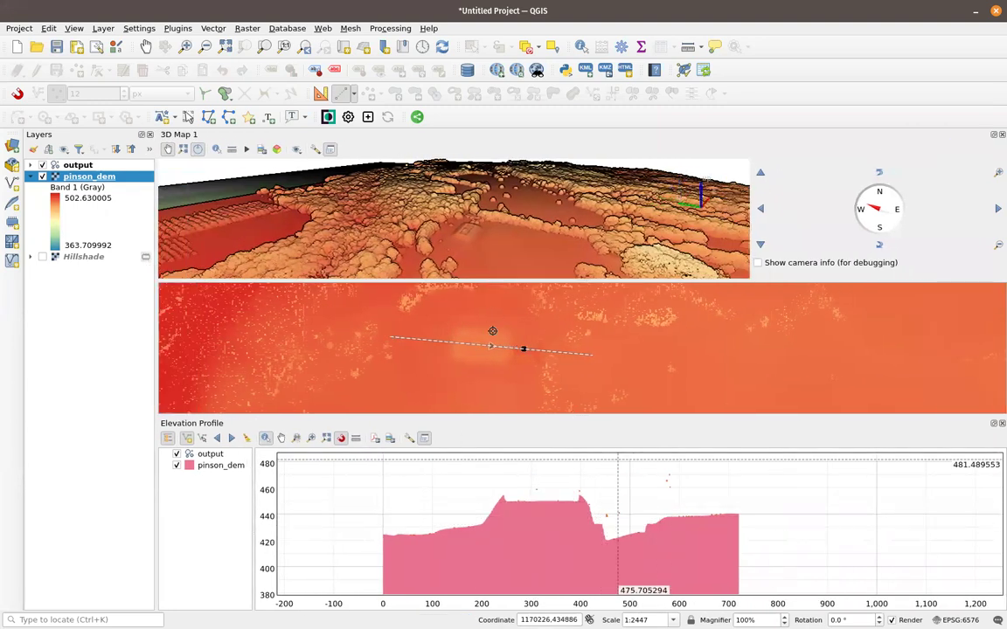
- Draw a new profile line about 845 map units long across the round mound south of the flat-topped one
scroll(472, 341, "down", 2)
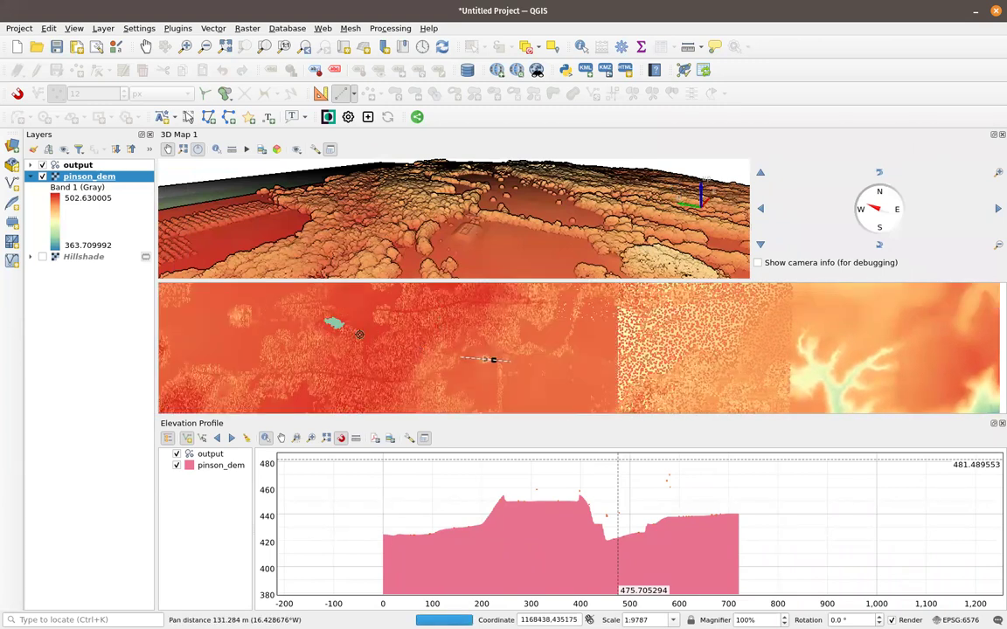
left_click_drag(503, 353, 520, 292)
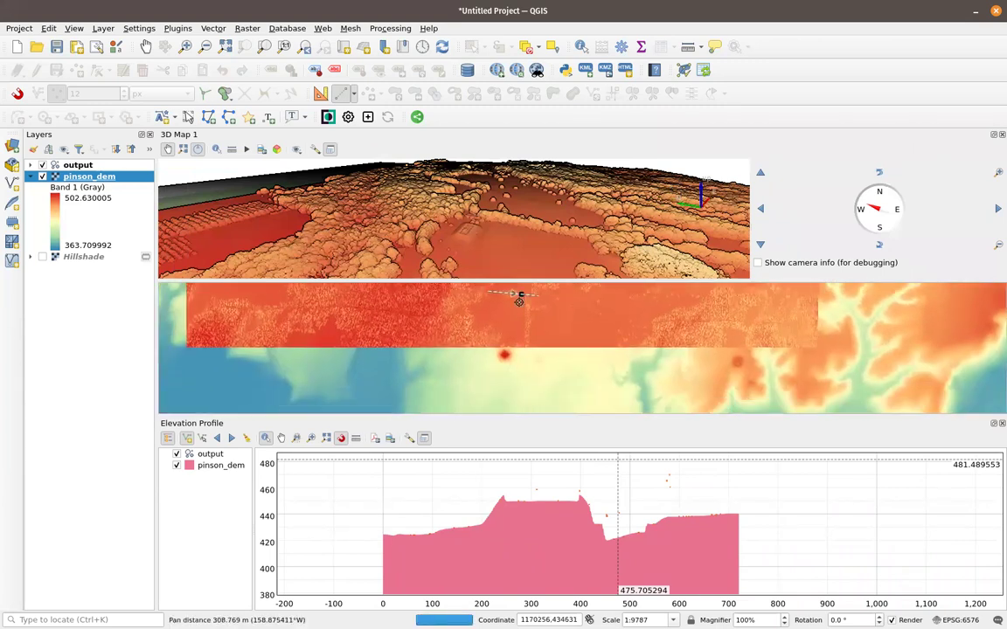
scroll(505, 374, "up", 1)
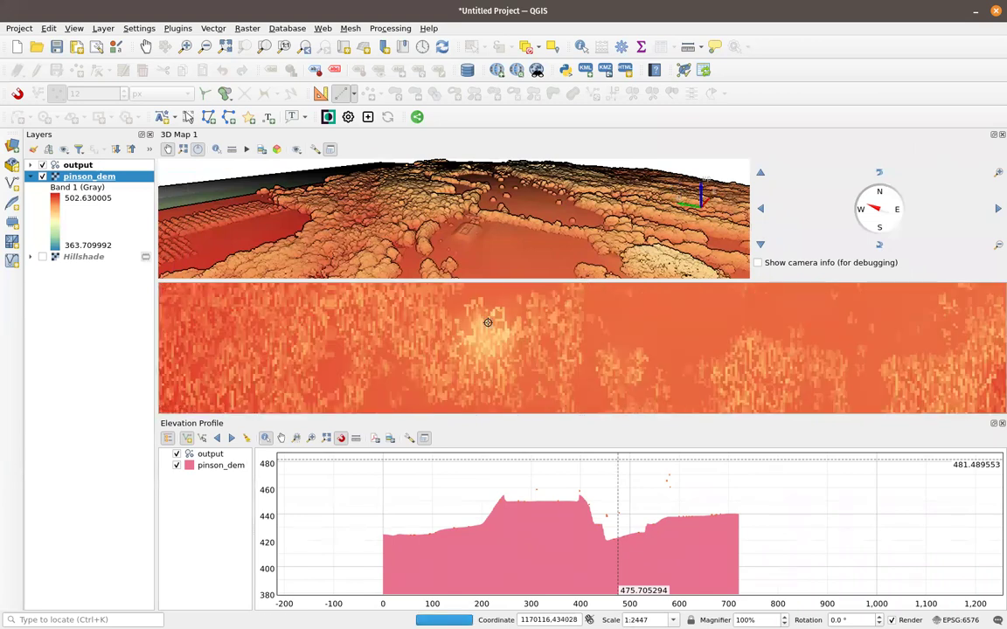
scroll(491, 336, "up", 1)
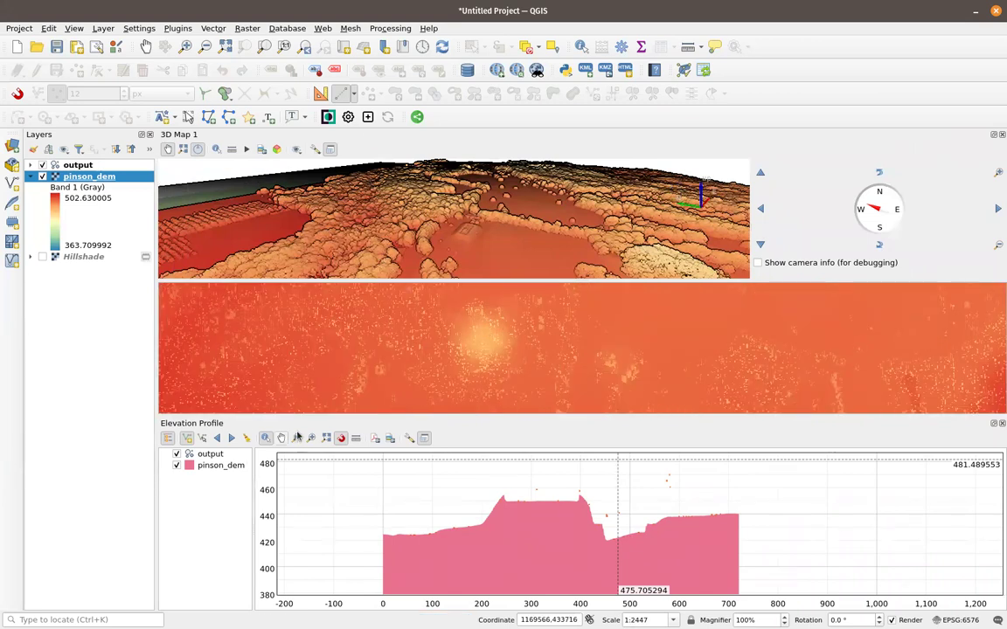
left_click(187, 438)
left_click(379, 308)
left_click(622, 365)
right_click(621, 366)
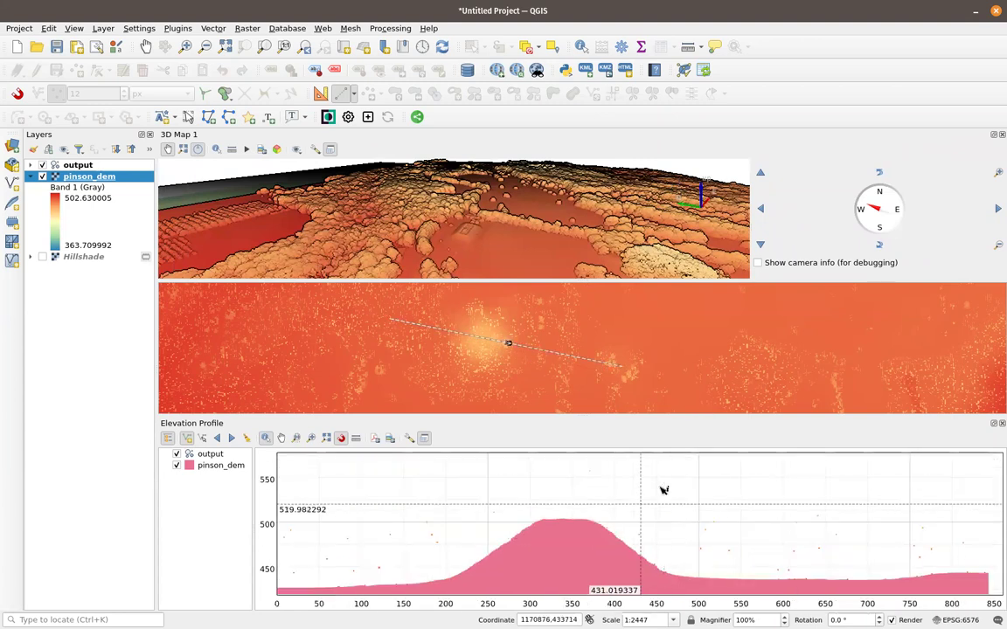
- Set the point size of the output point cloud's 2D symbology to 0 millimetres and apply it
right_click(205, 458)
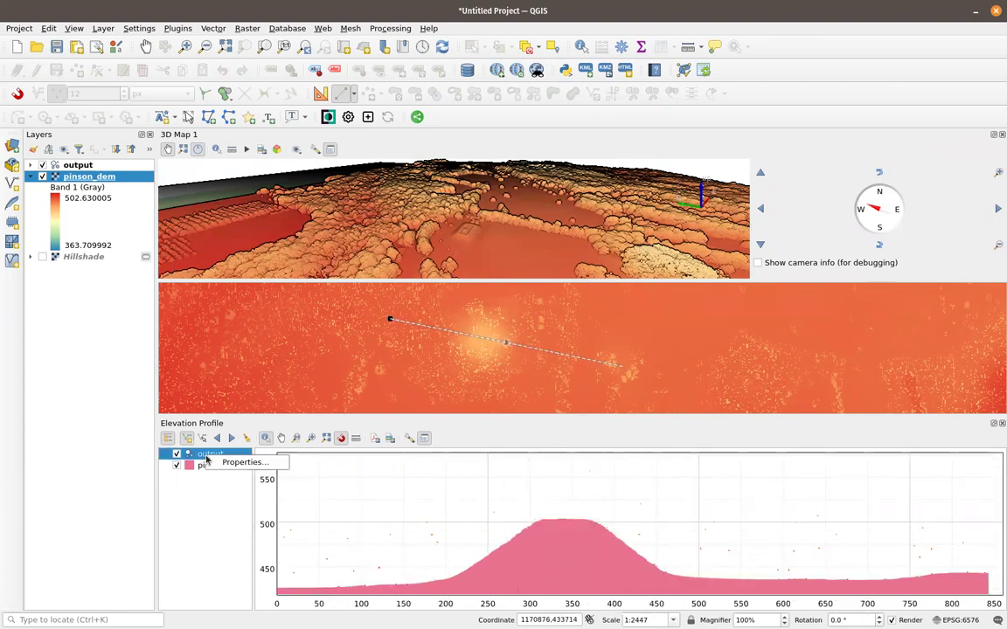
left_click(225, 461)
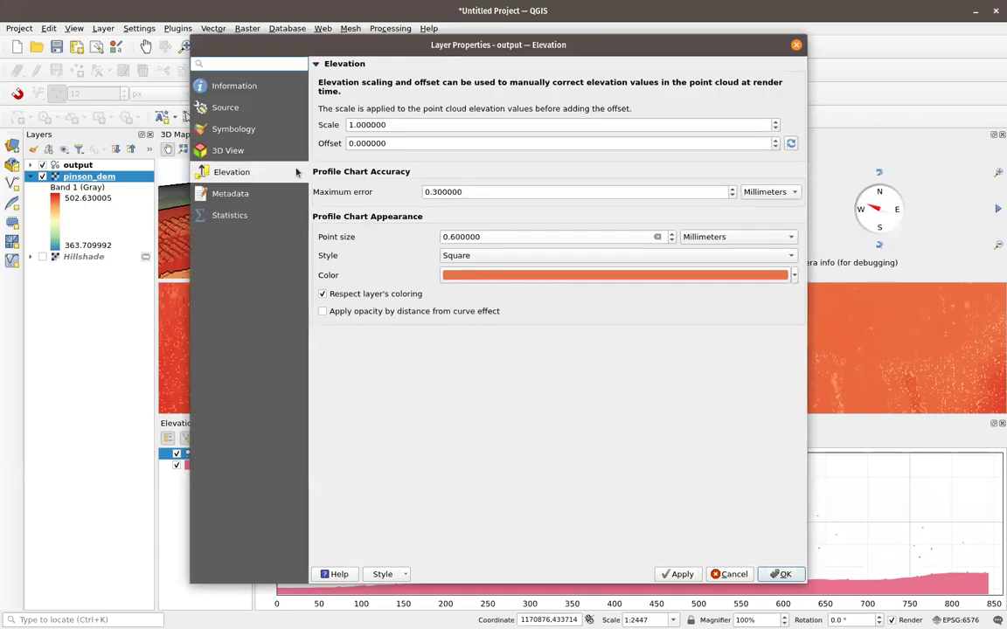
left_click(251, 129)
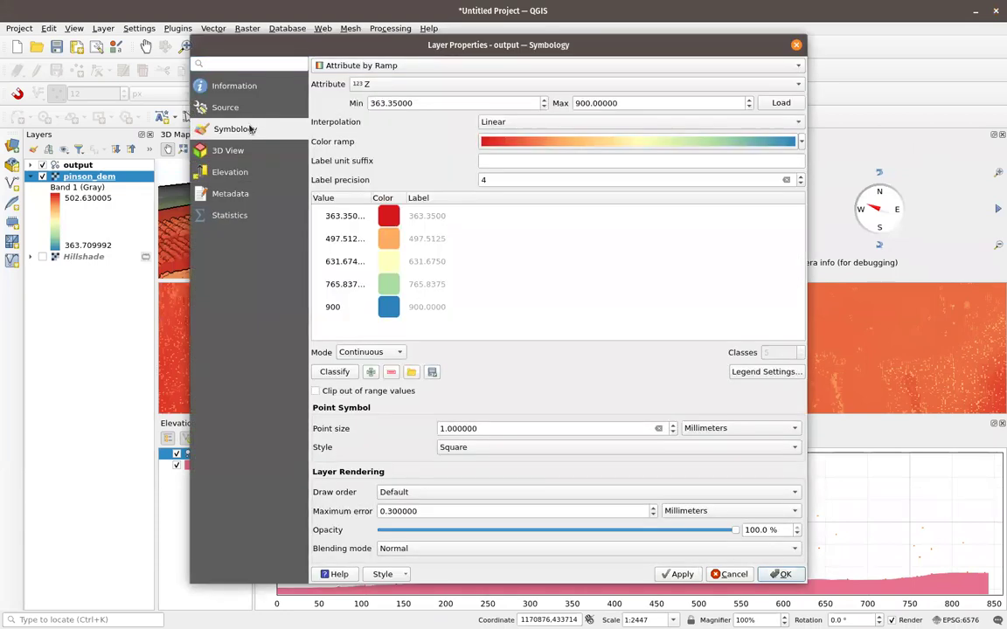
left_click(249, 110)
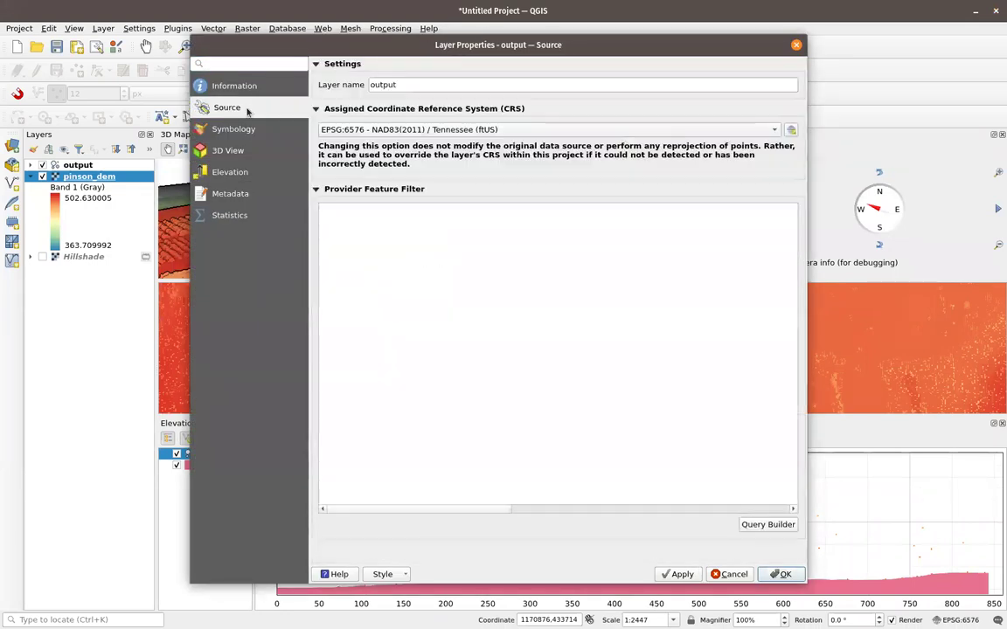
left_click(234, 128)
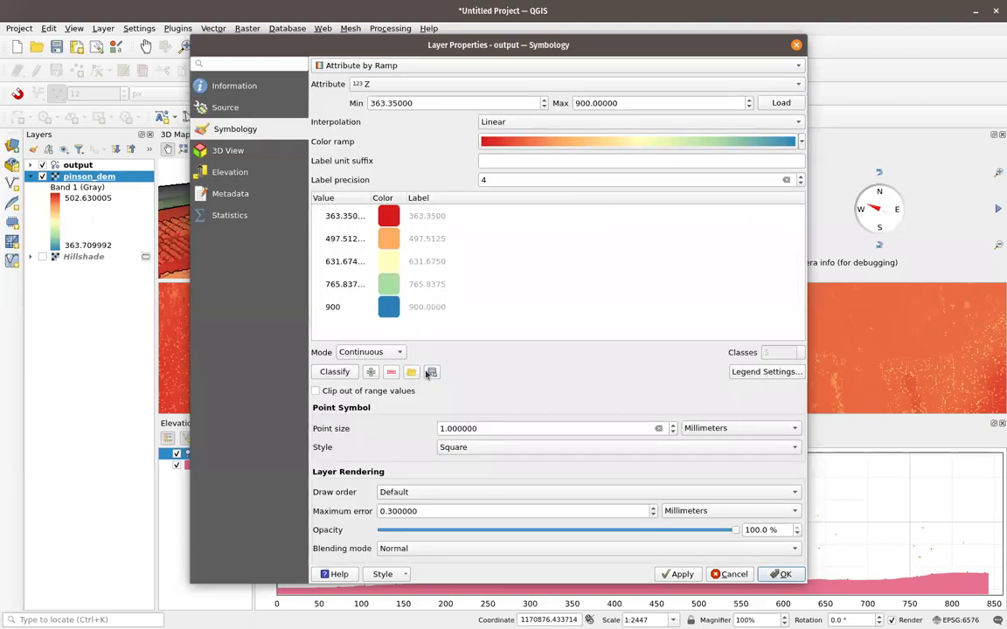
left_click(441, 428)
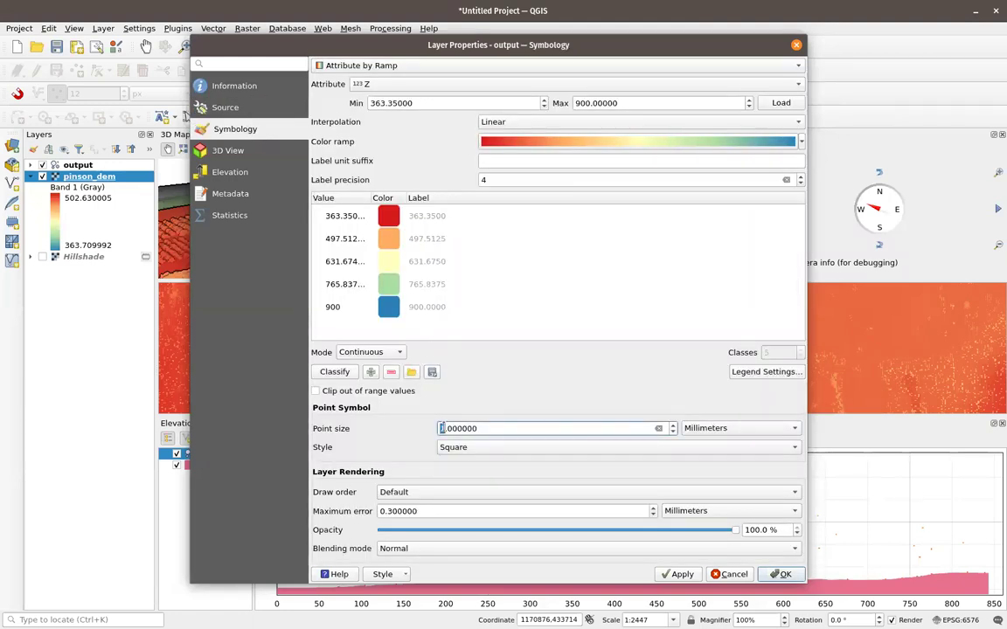
type("0")
left_click(682, 575)
left_click(781, 574)
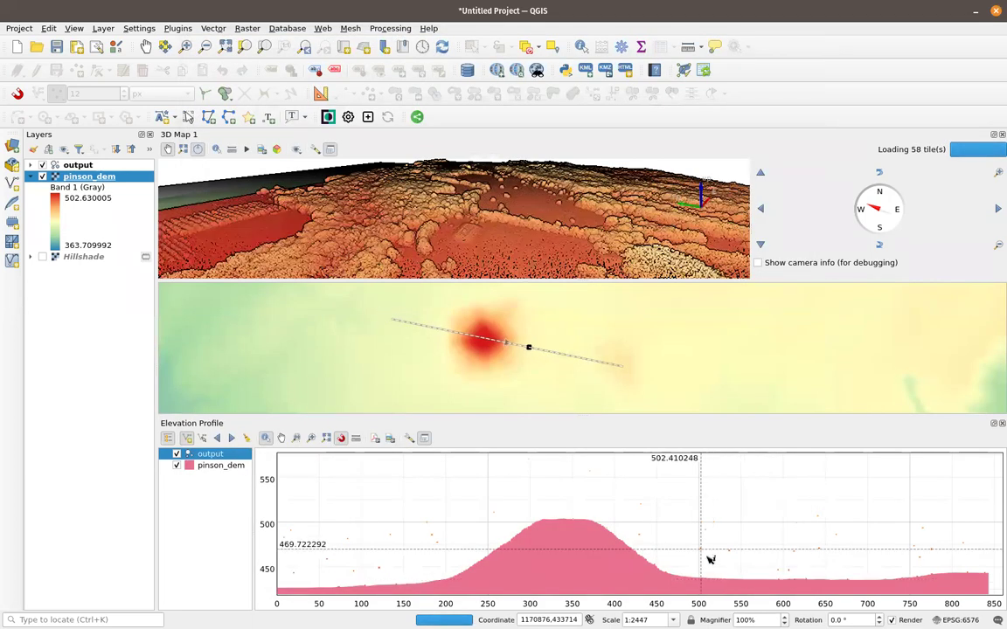
- Examine the round mound's elevation profile, from its flattened summit out to the full extent of the profile line
scroll(524, 533, "up", 5)
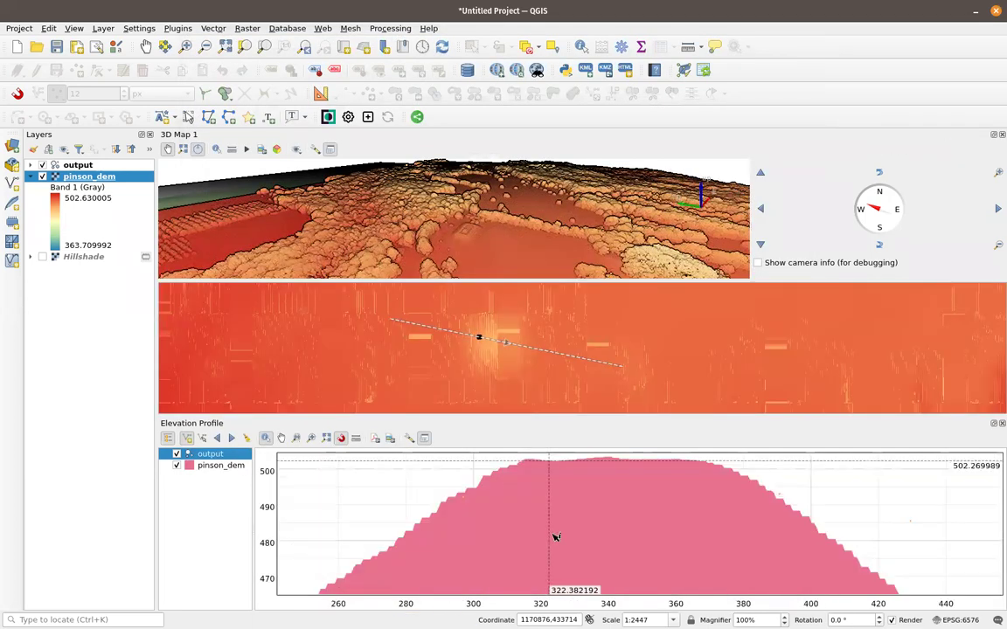
scroll(556, 537, "down", 8)
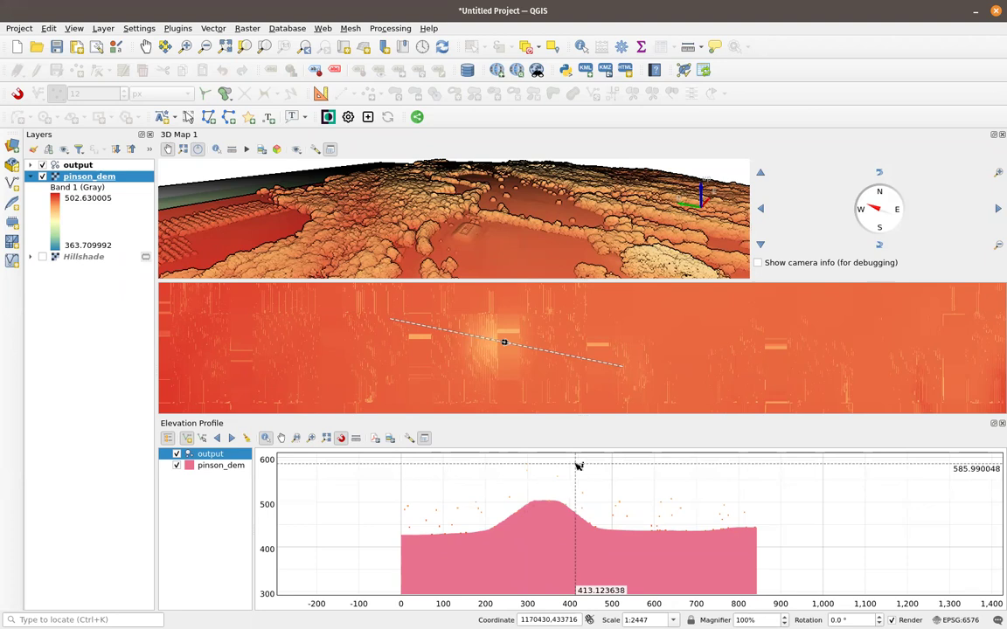
scroll(568, 504, "down", 2)
scroll(569, 504, "down", 2)
scroll(569, 504, "up", 5)
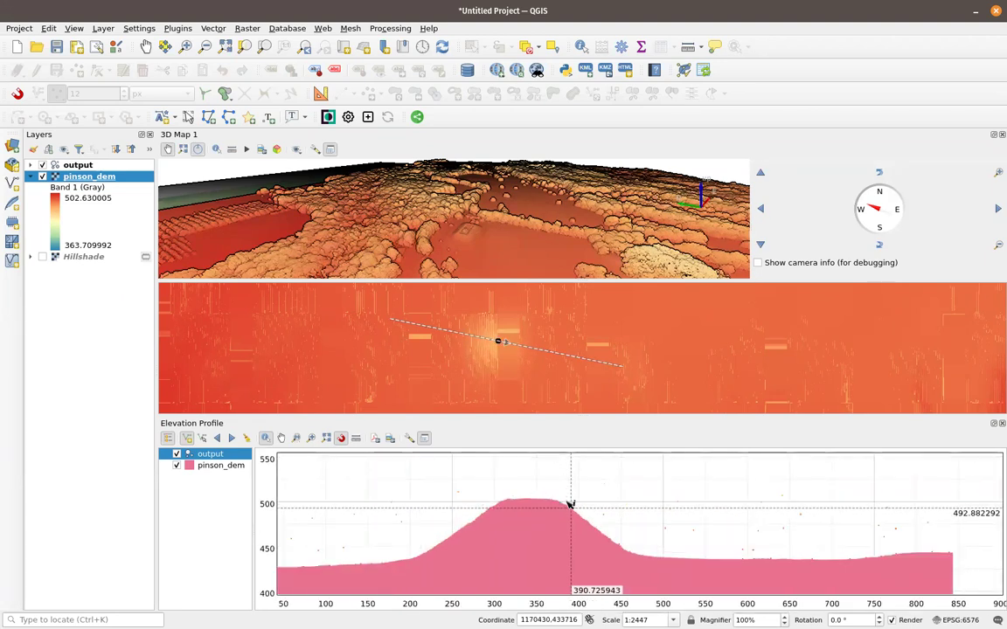
scroll(569, 504, "down", 2)
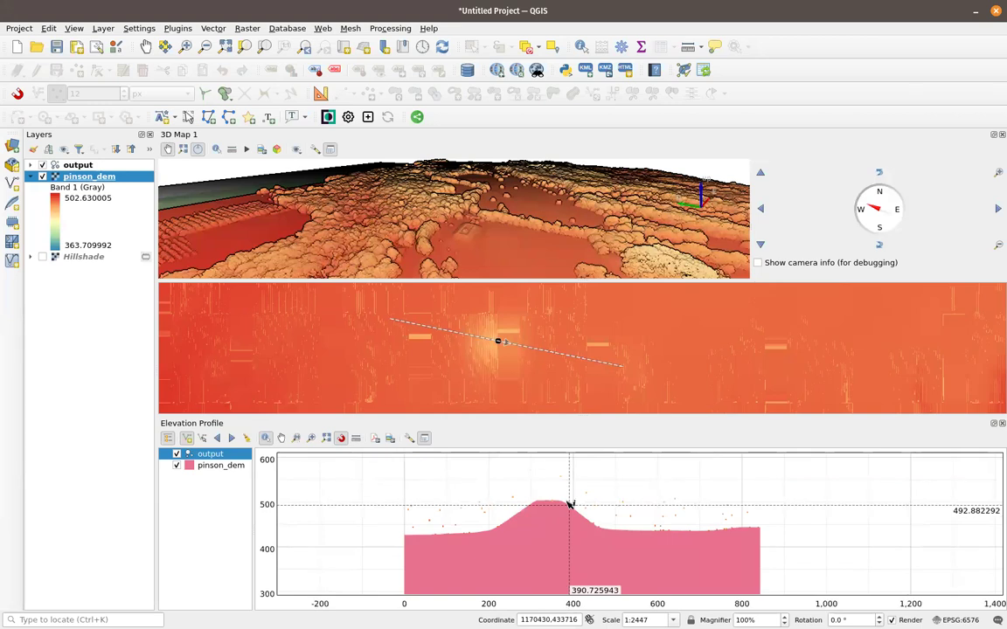
- Examine the point cloud around the mounds in the 3D view and its coverage over the DEM in the 2D map
mouse_move(567, 236)
left_mouse_down()
mouse_move(500, 254)
mouse_move(333, 213)
mouse_move(462, 231)
mouse_move(593, 225)
mouse_move(584, 240)
mouse_move(584, 207)
mouse_move(550, 230)
left_mouse_up()
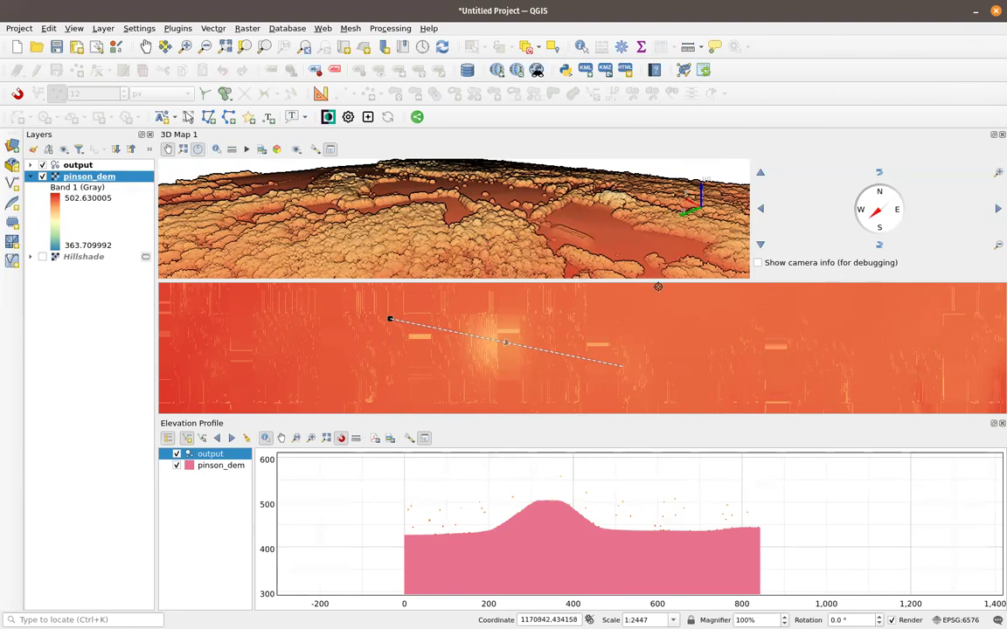
scroll(535, 342, "down", 3)
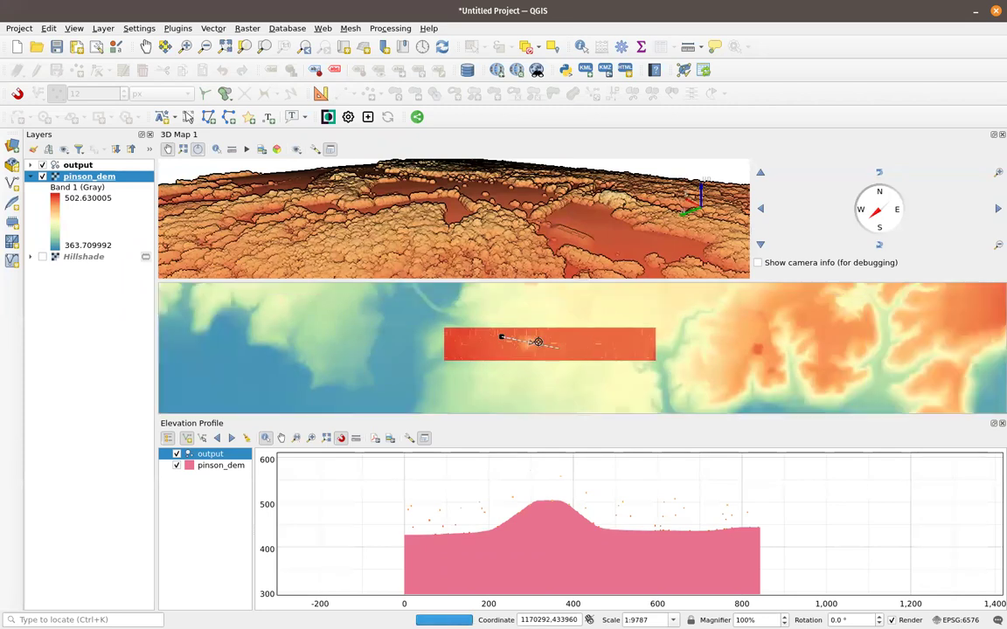
scroll(566, 352, "up", 2)
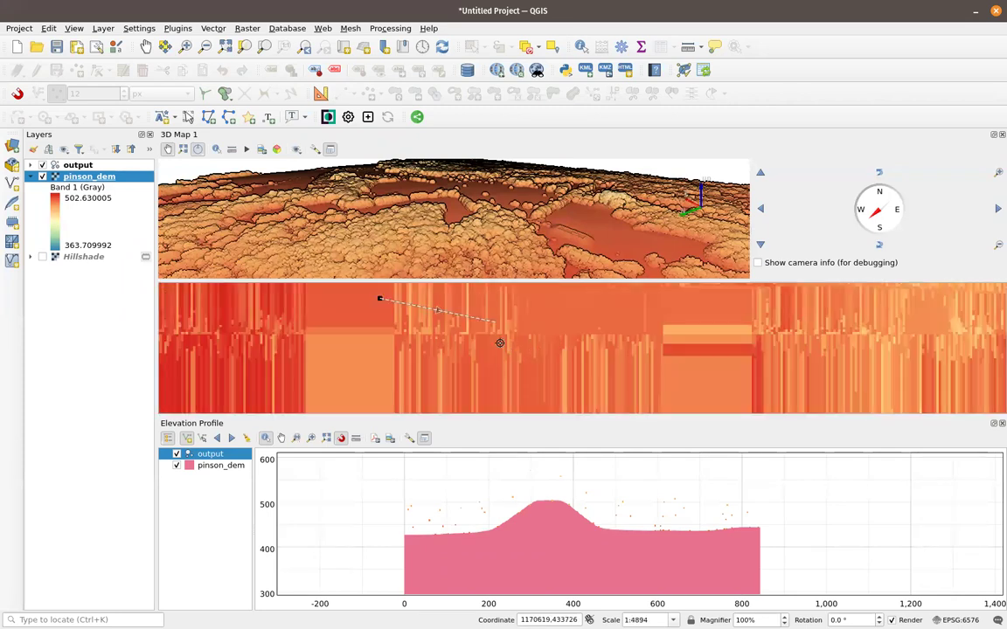
left_click_drag(506, 326, 560, 360)
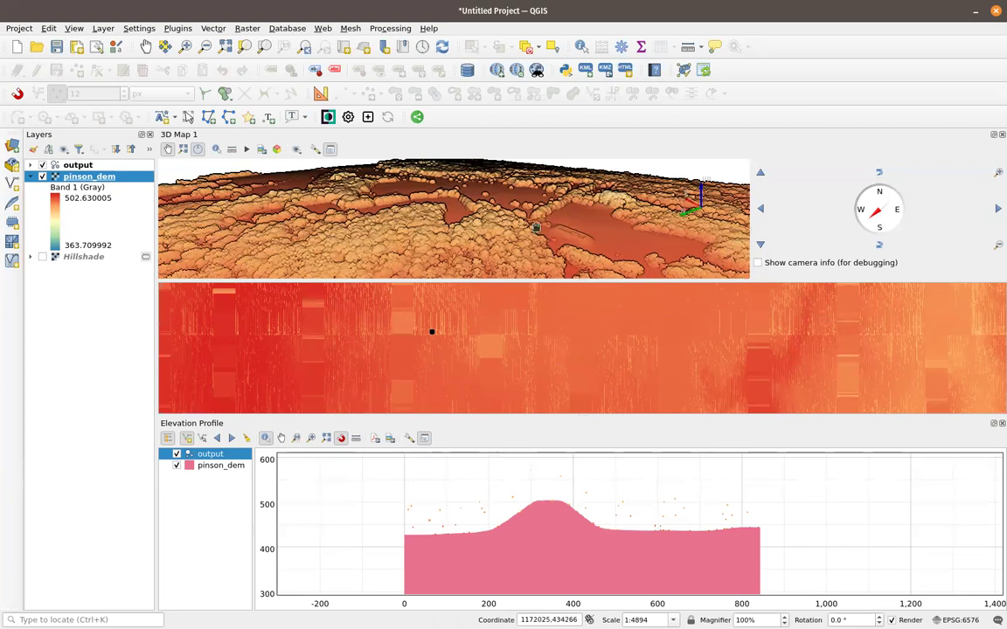
left_click_drag(469, 226, 541, 259)
left_click_drag(483, 210, 592, 204)
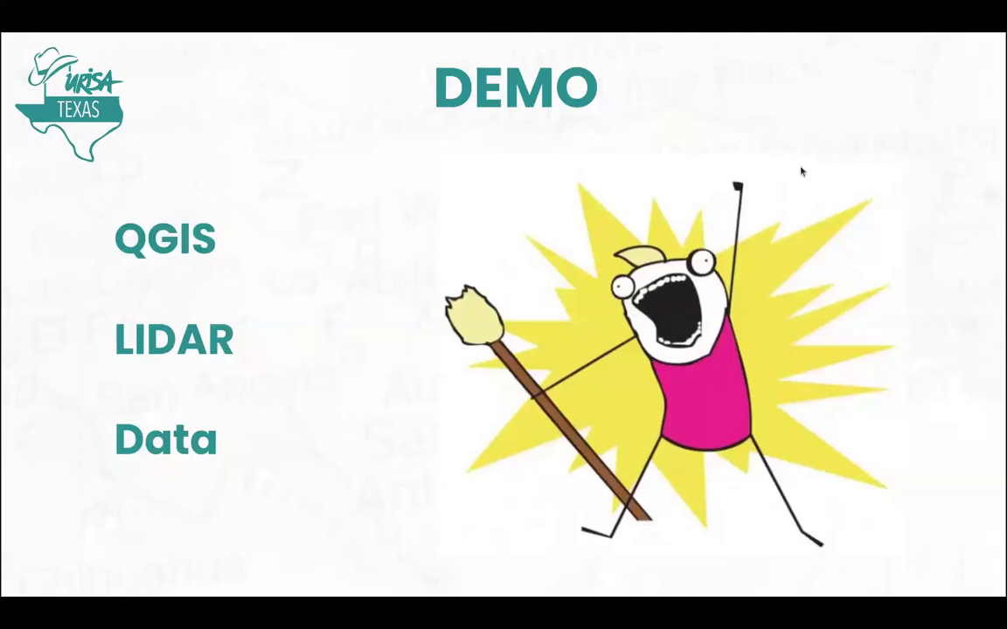
left_click(382, 342)
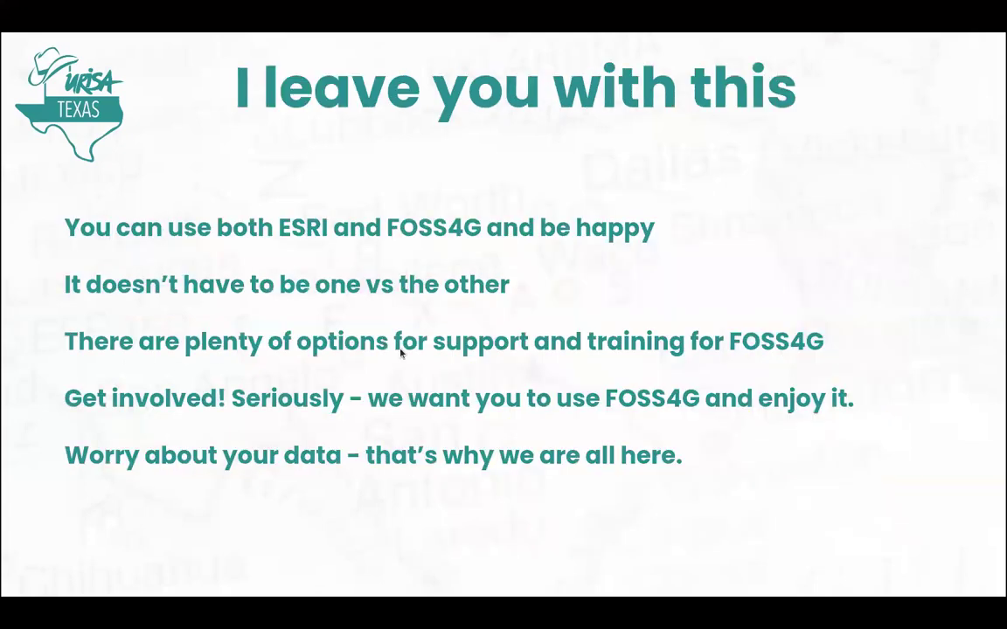